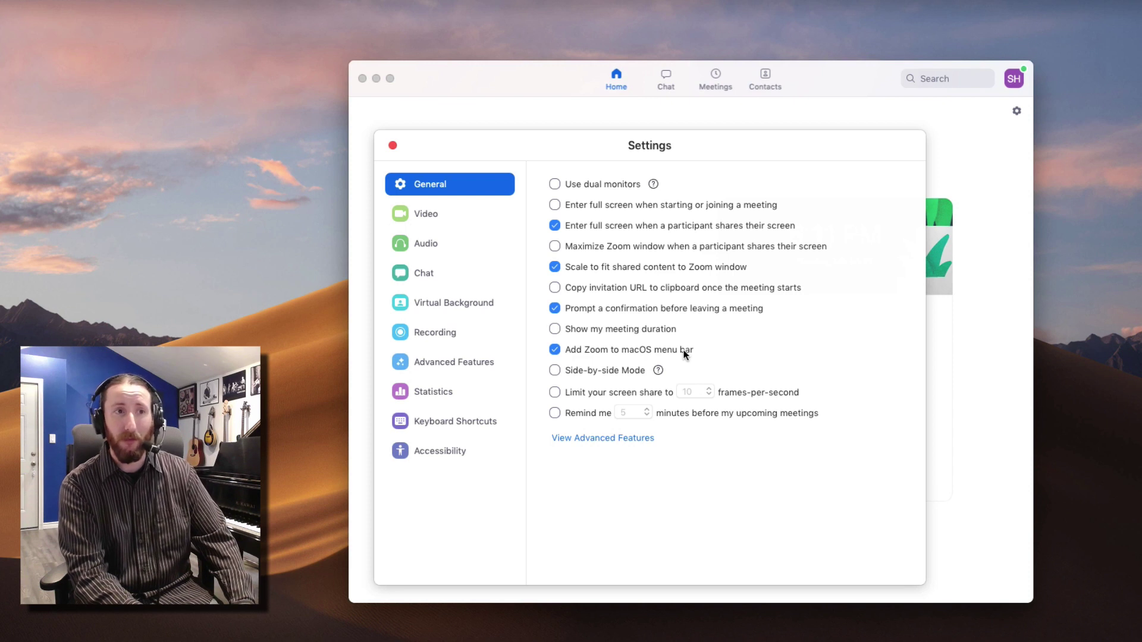
Review the general settings and the video settings, including the list of available cameras.
mouse_move(658, 371)
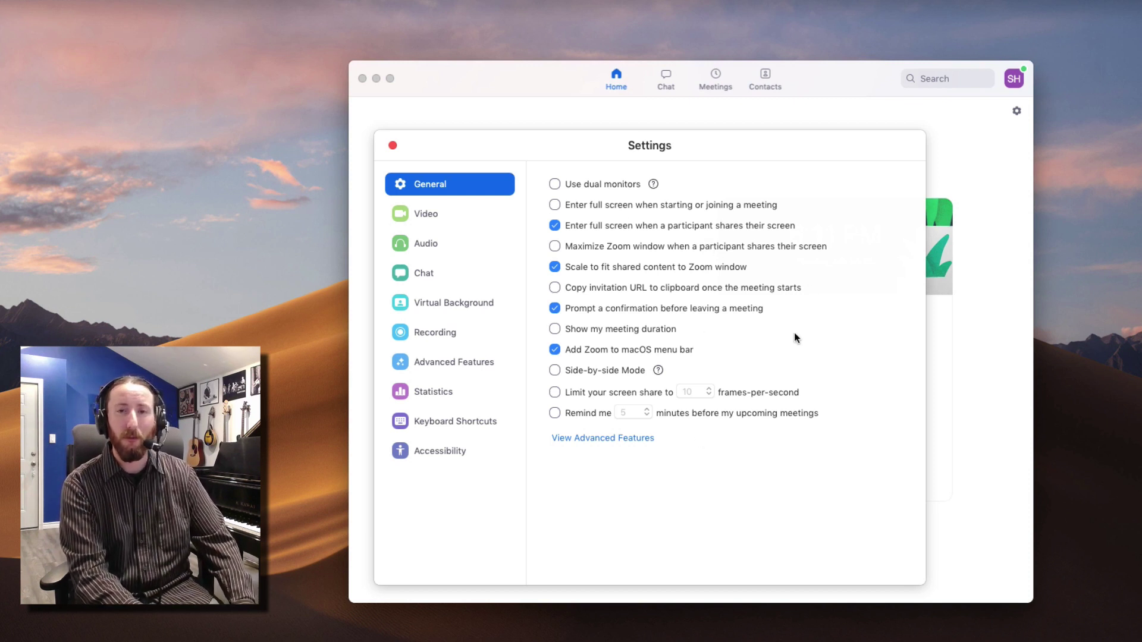
left_click(442, 215)
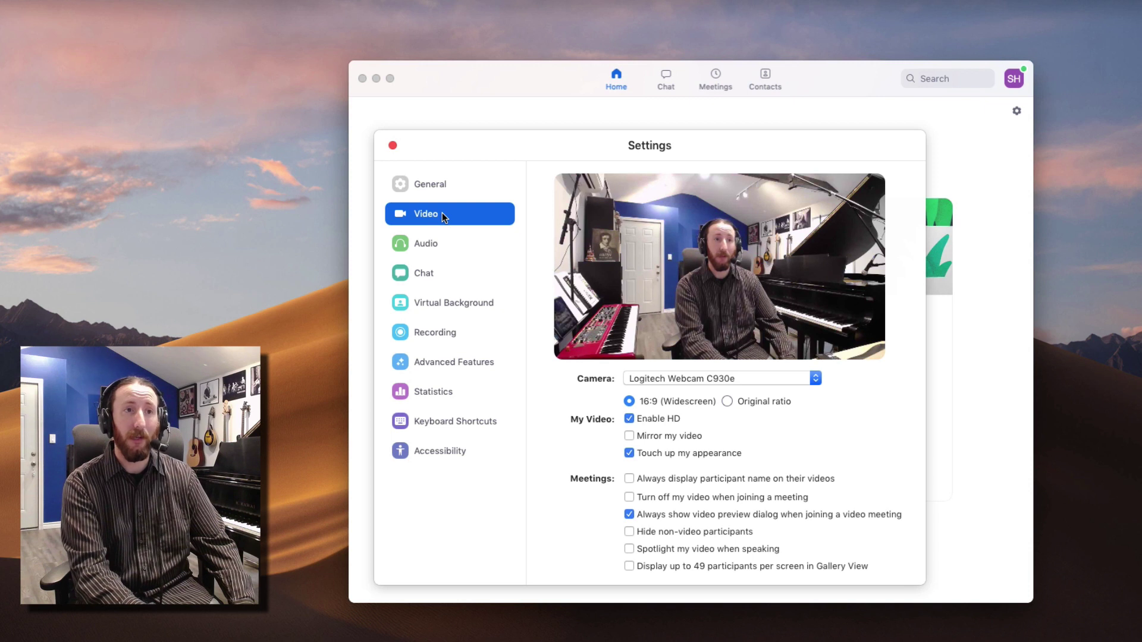
left_click(814, 379)
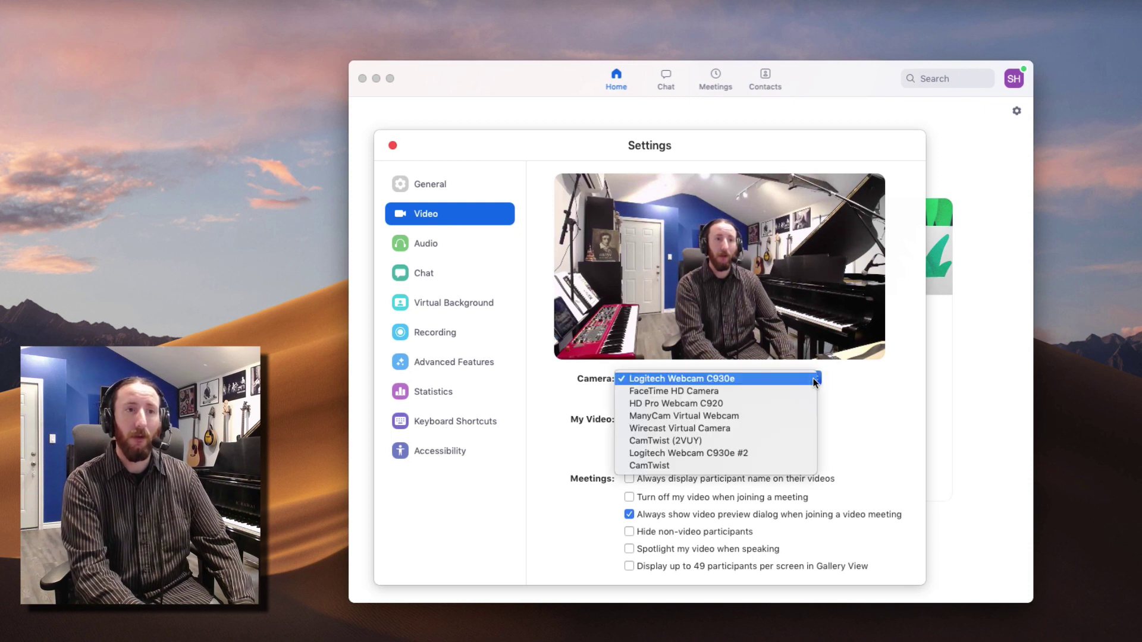
left_click(859, 382)
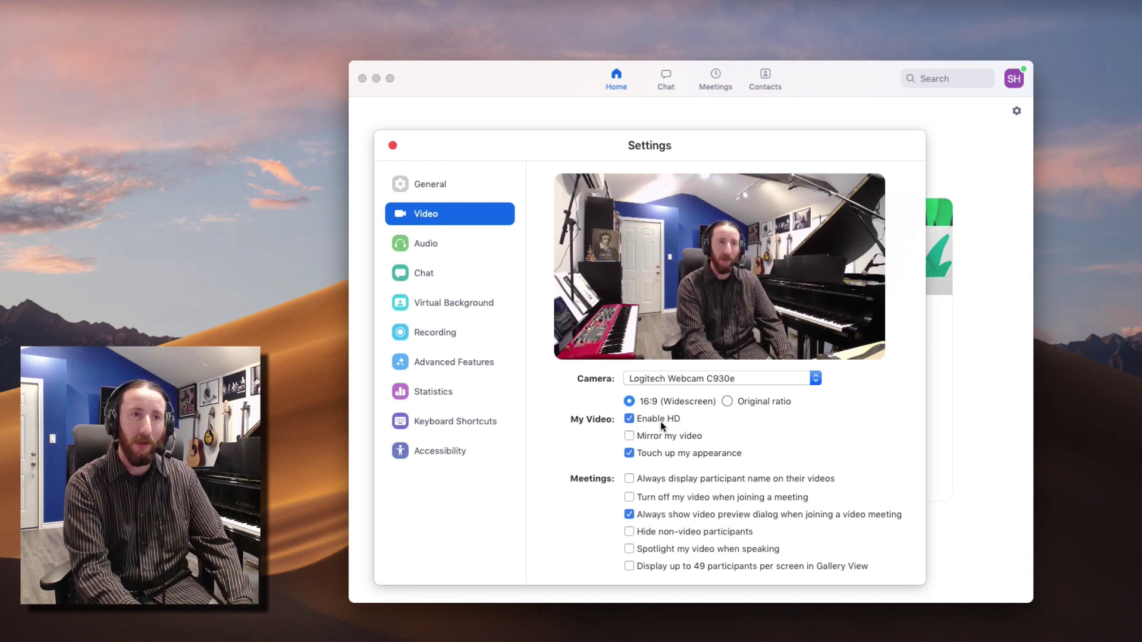
Try the video preview with mirroring and with the appearance touch-up toggled, returning both options to their original states.
left_click(629, 436)
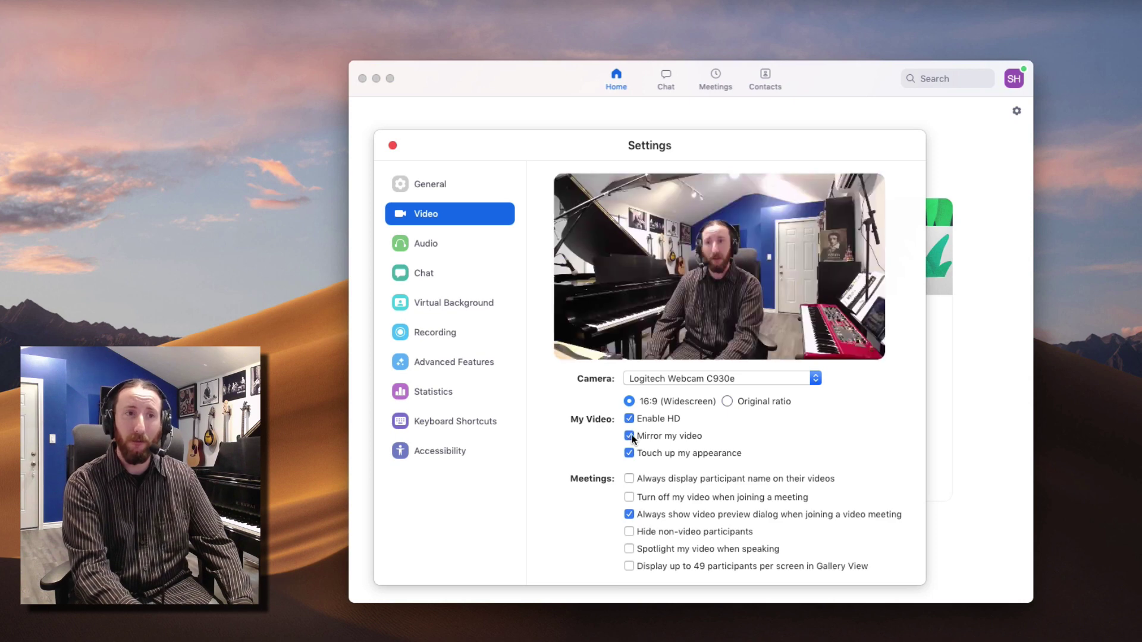
left_click(630, 436)
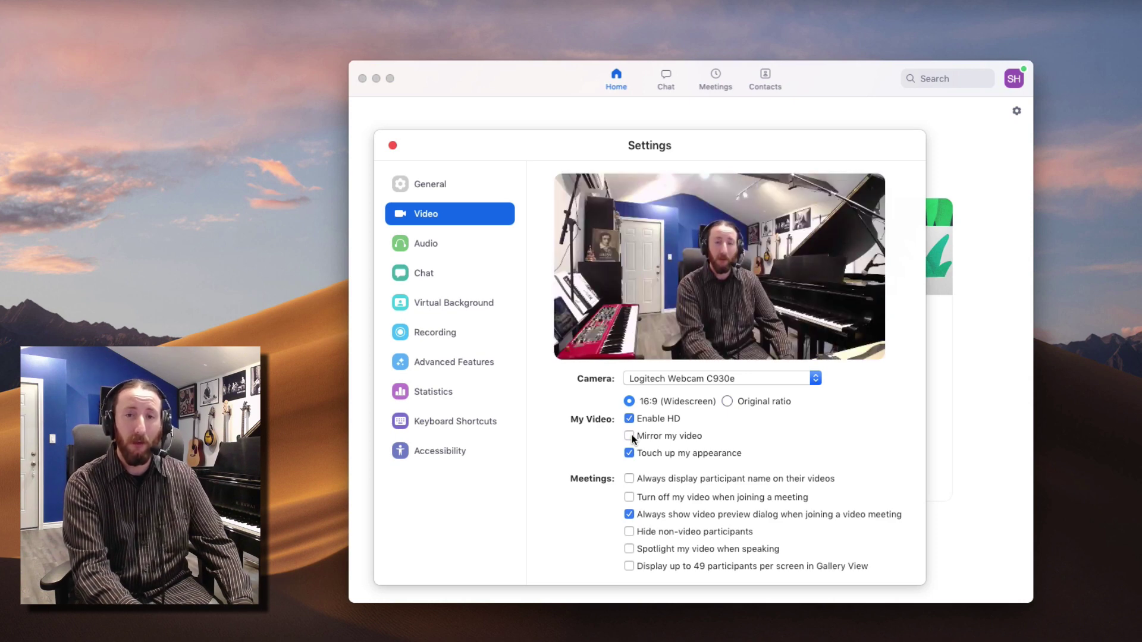
left_click(630, 437)
left_click(630, 437)
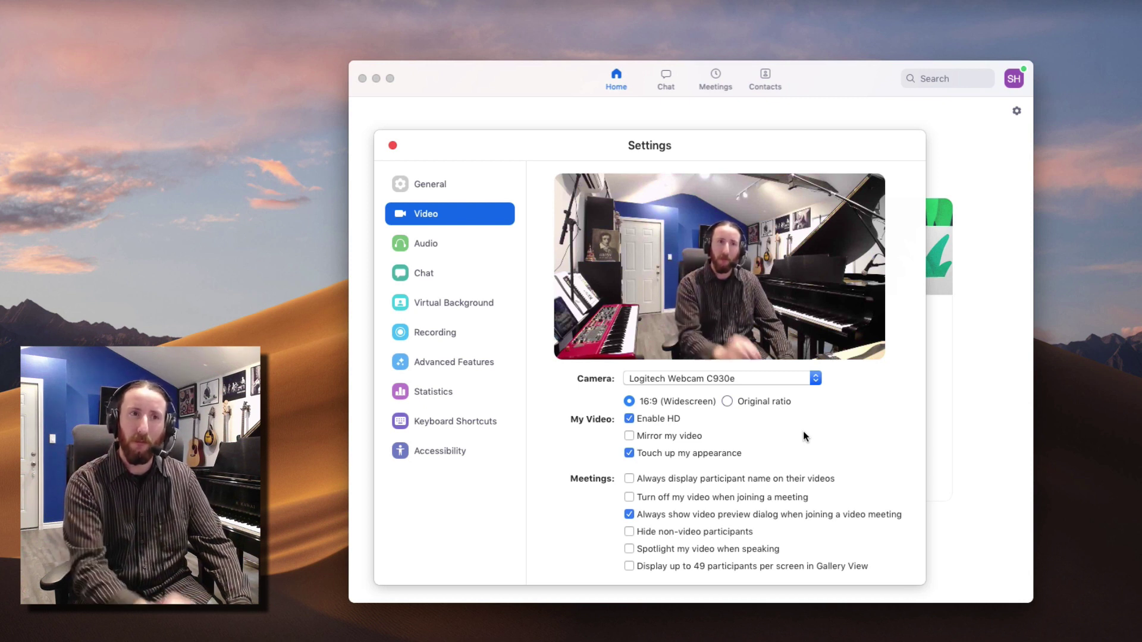
left_click(629, 436)
left_click(628, 436)
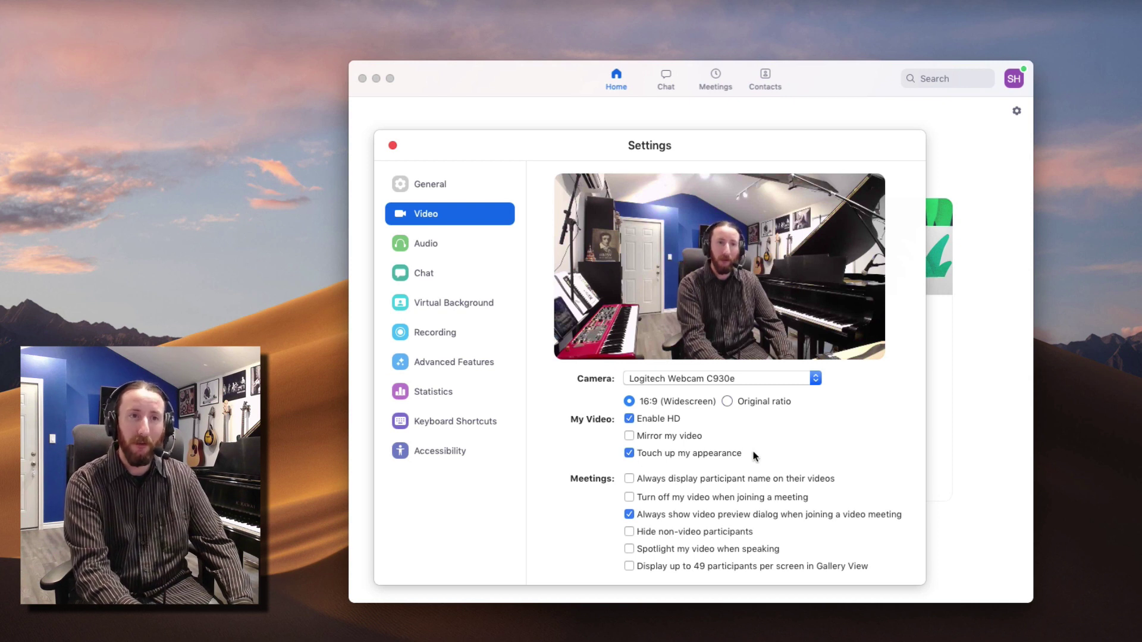
left_click(629, 454)
left_click(628, 453)
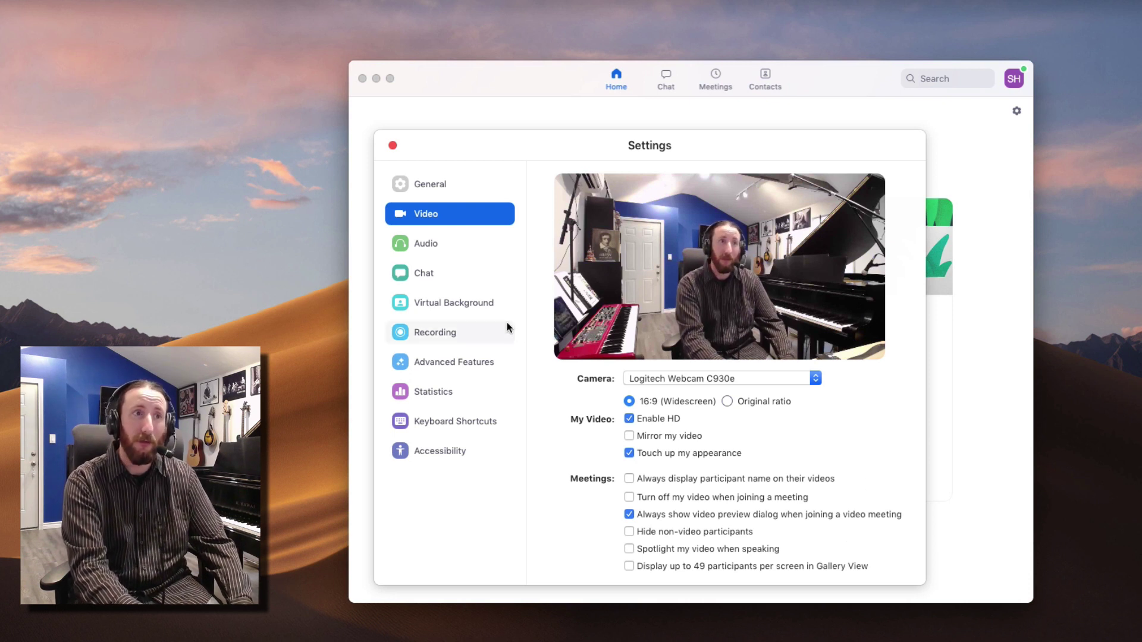
Review the microphone and speaker devices available in the audio settings.
left_click(437, 243)
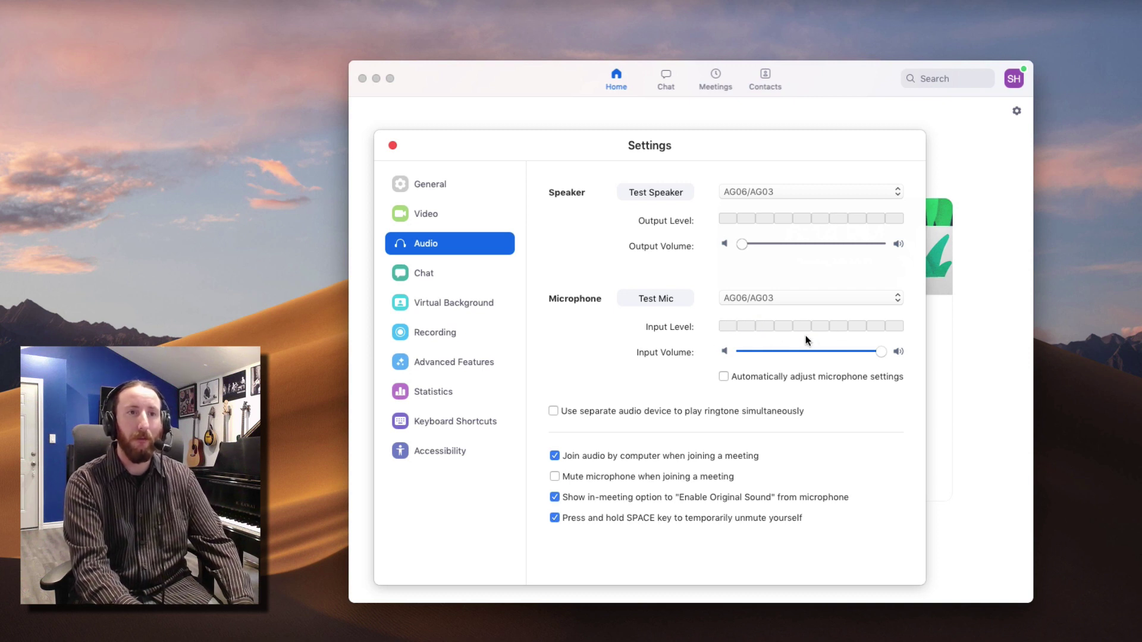
left_click(897, 298)
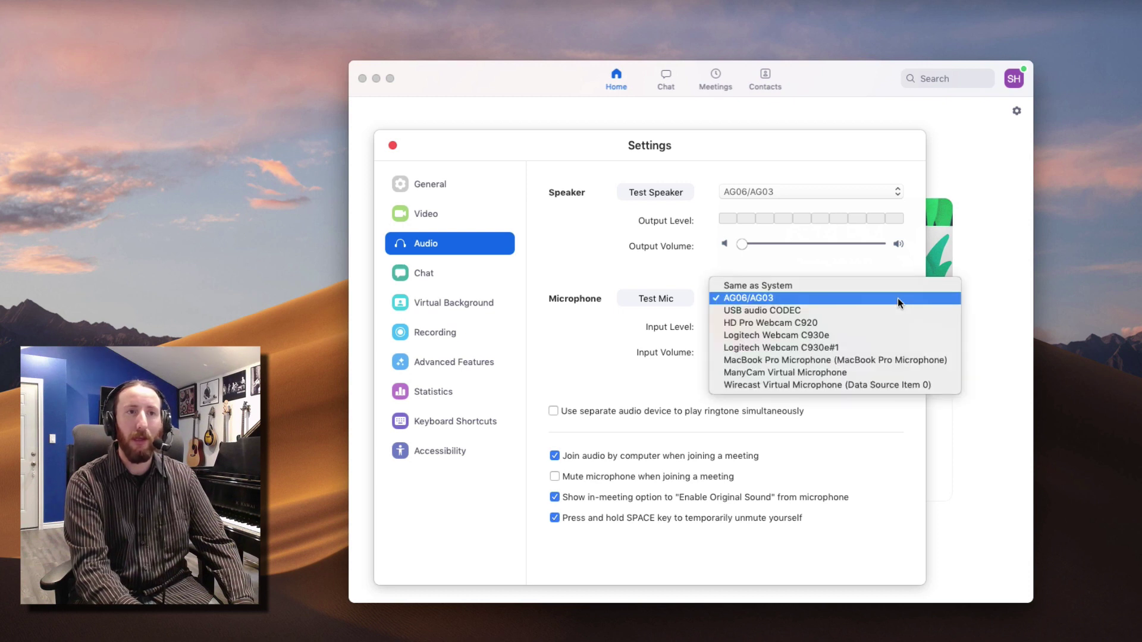
left_click(898, 298)
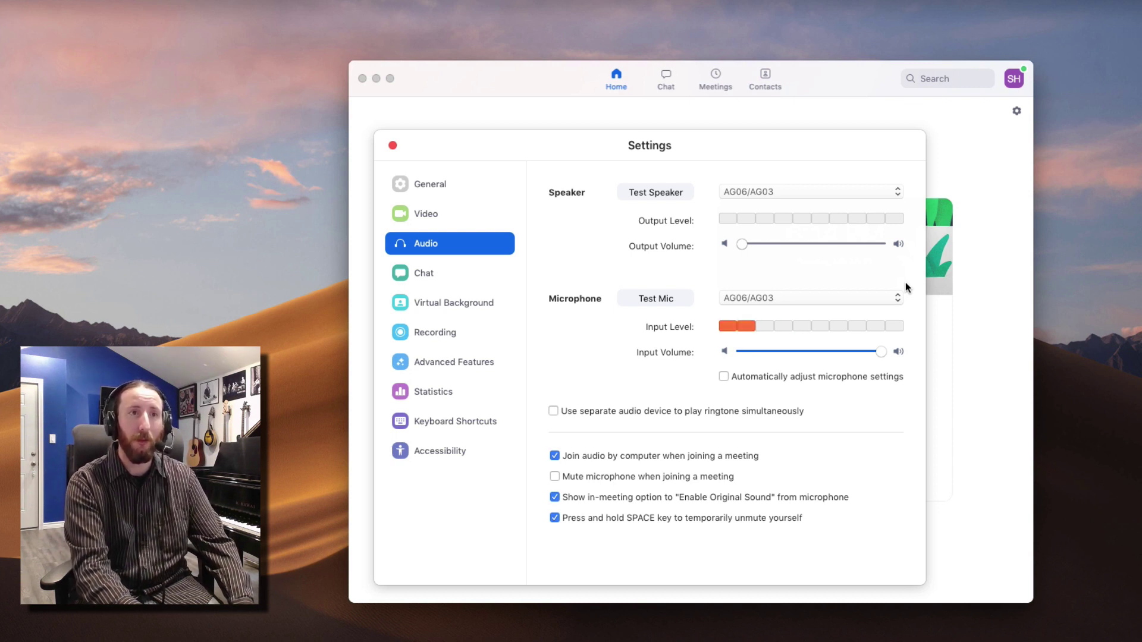
left_click(894, 194)
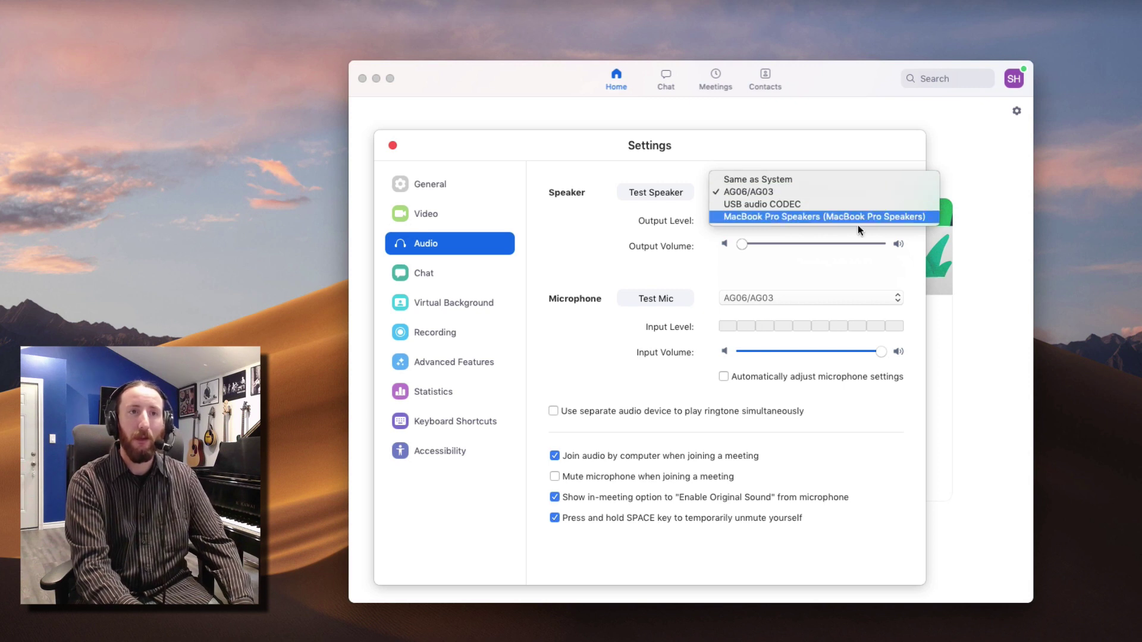
left_click(855, 270)
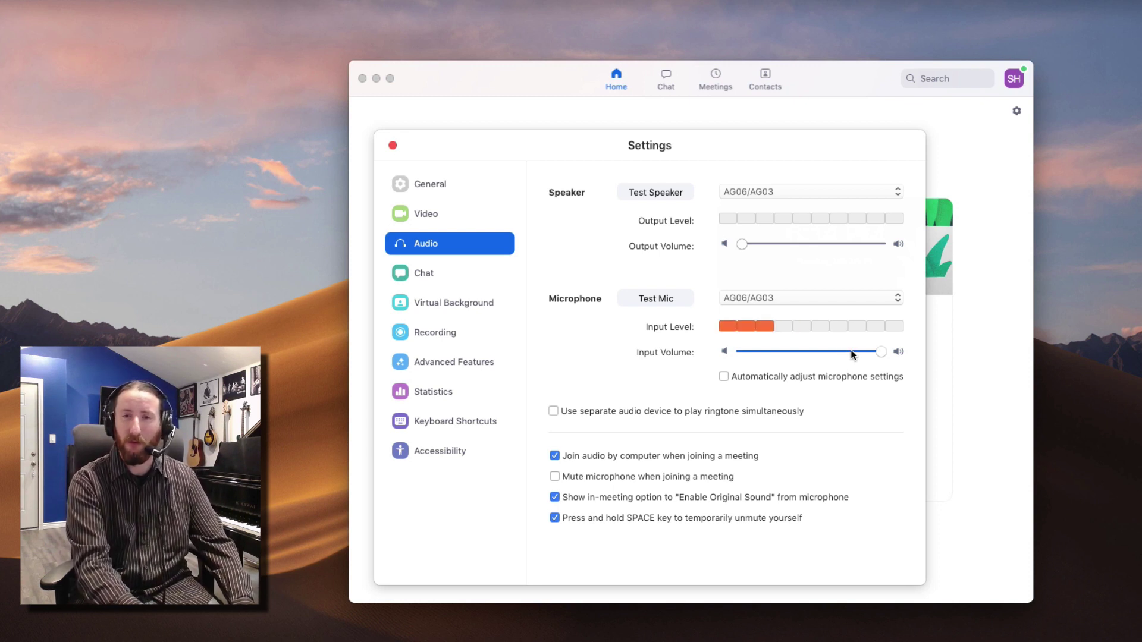
Try automatic microphone adjustment, turn it back off, and review the microphone's input volume and the audio joining option.
left_click_drag(851, 352, 861, 353)
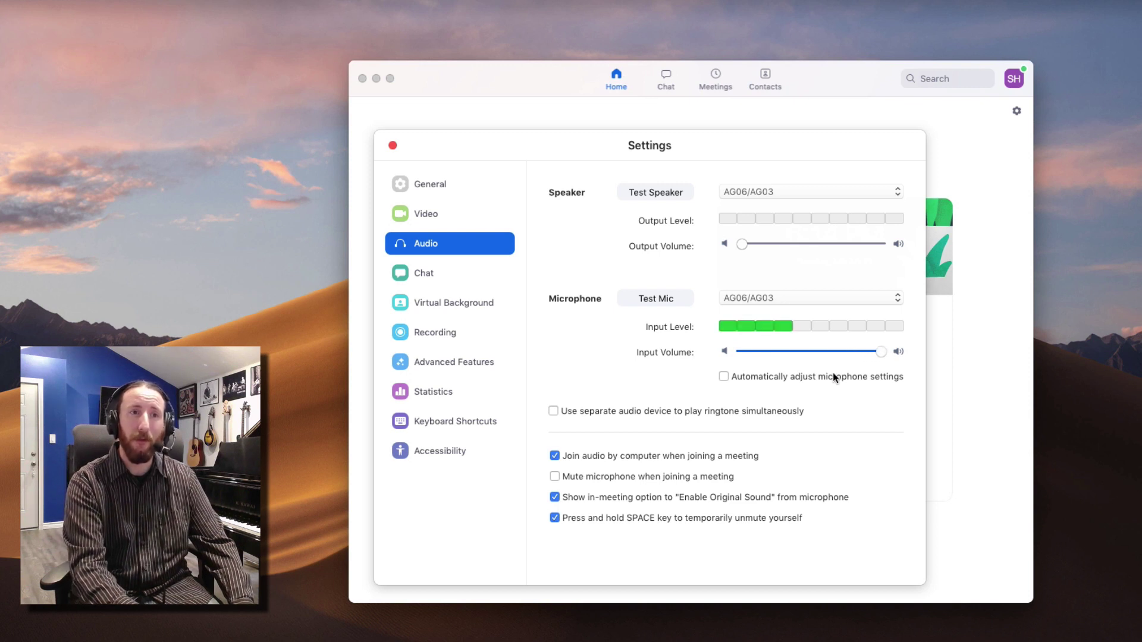
left_click(725, 376)
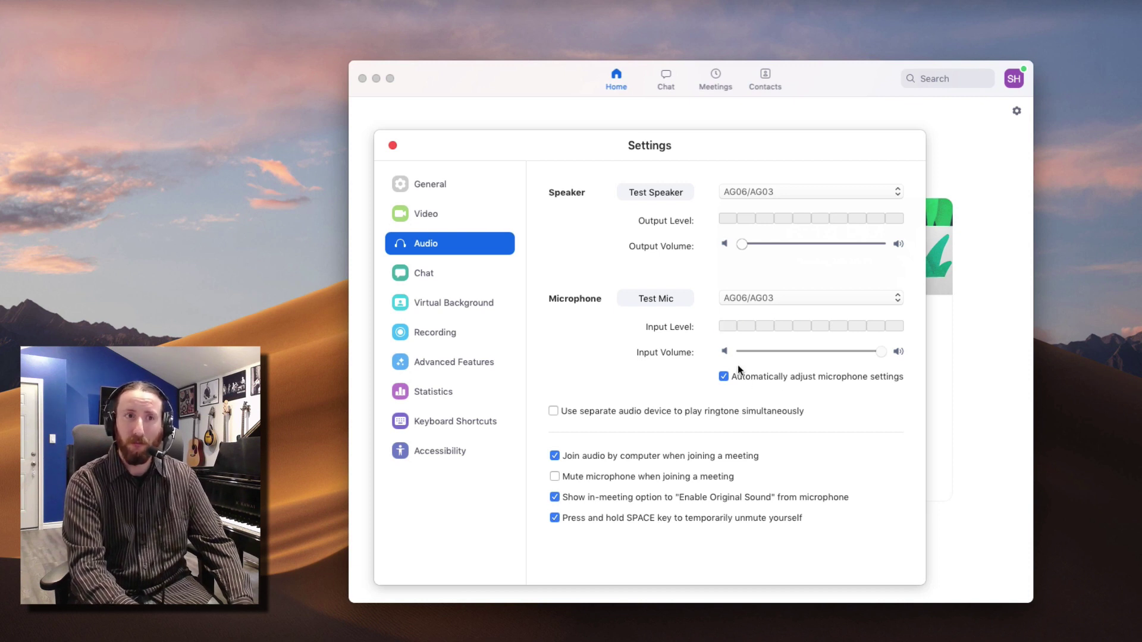
left_click(724, 376)
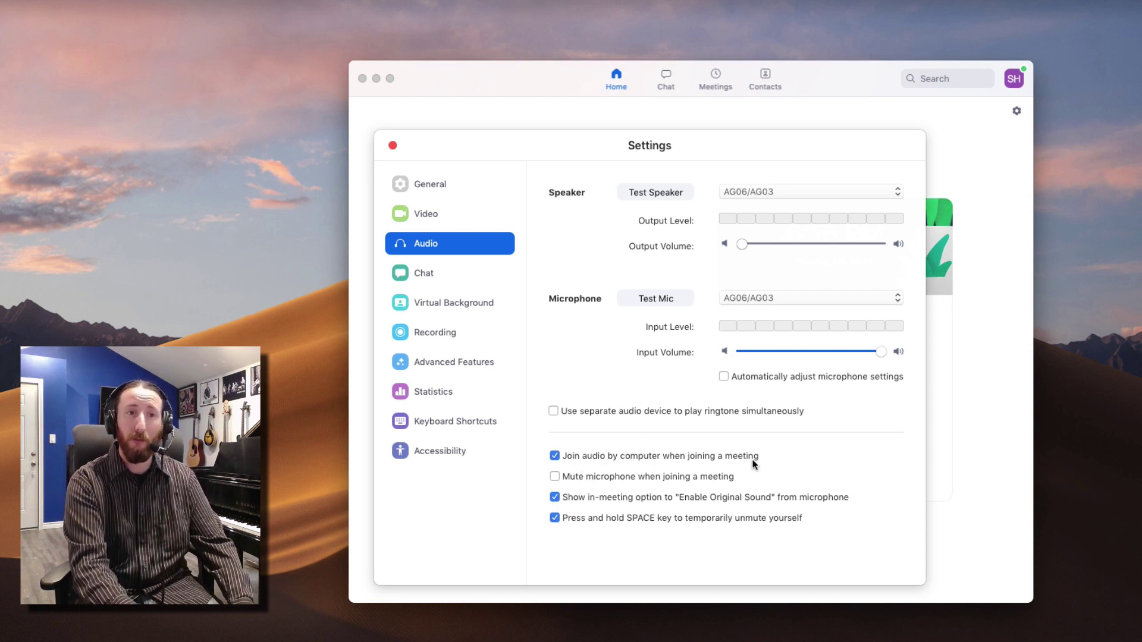
left_click(555, 456)
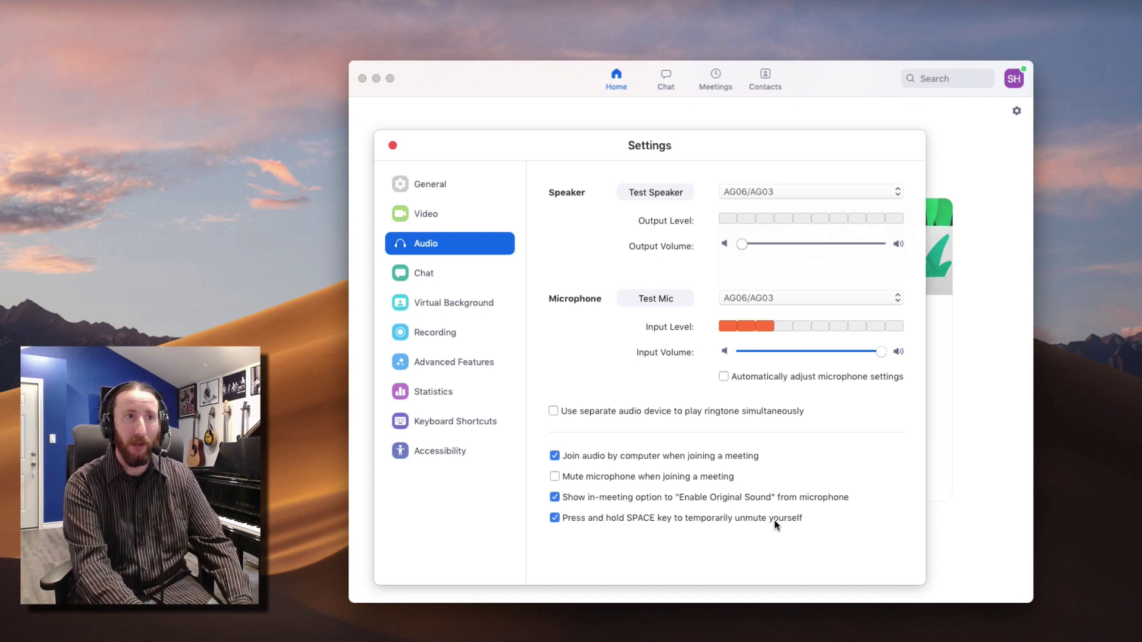
Look over the chat settings, and try the bridge virtual background with the green screen option on and off.
left_click(432, 274)
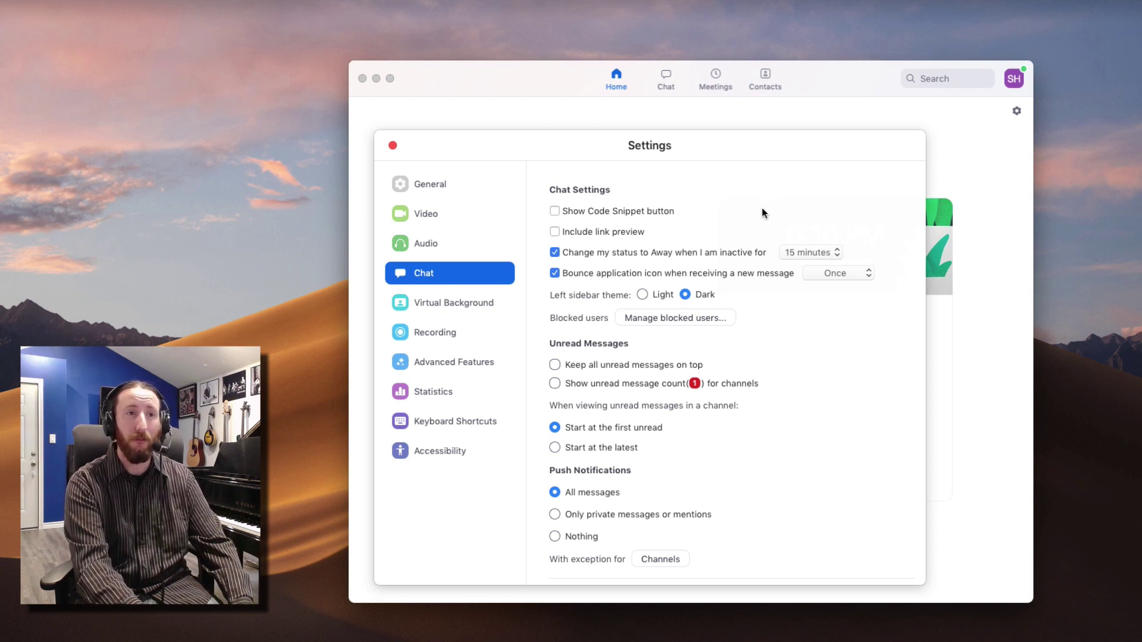
left_click(460, 296)
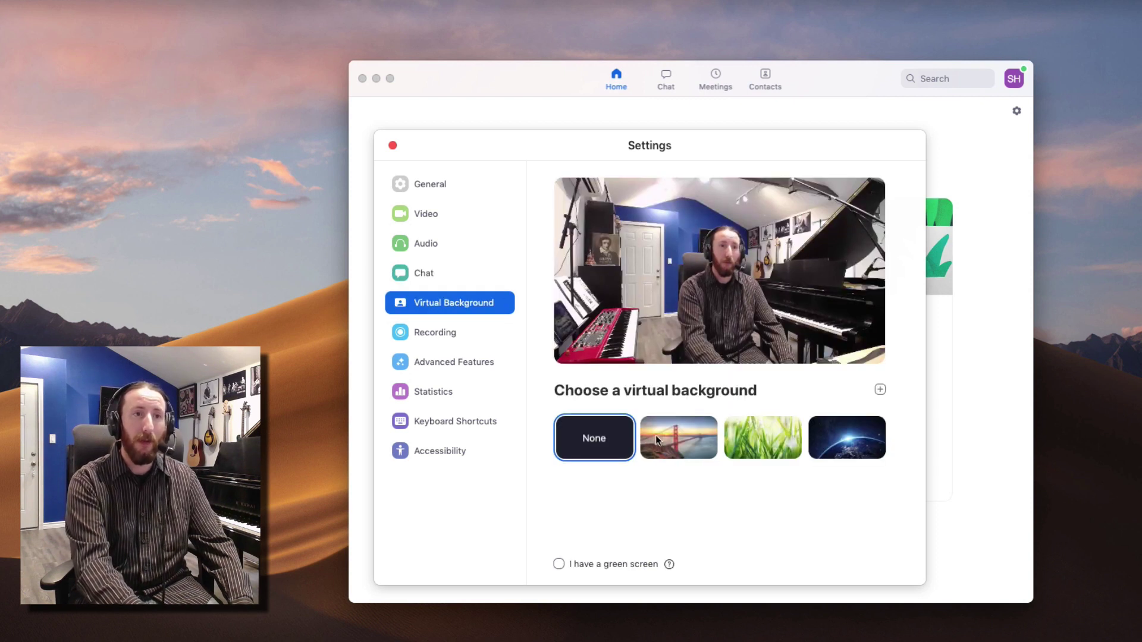
left_click(687, 438)
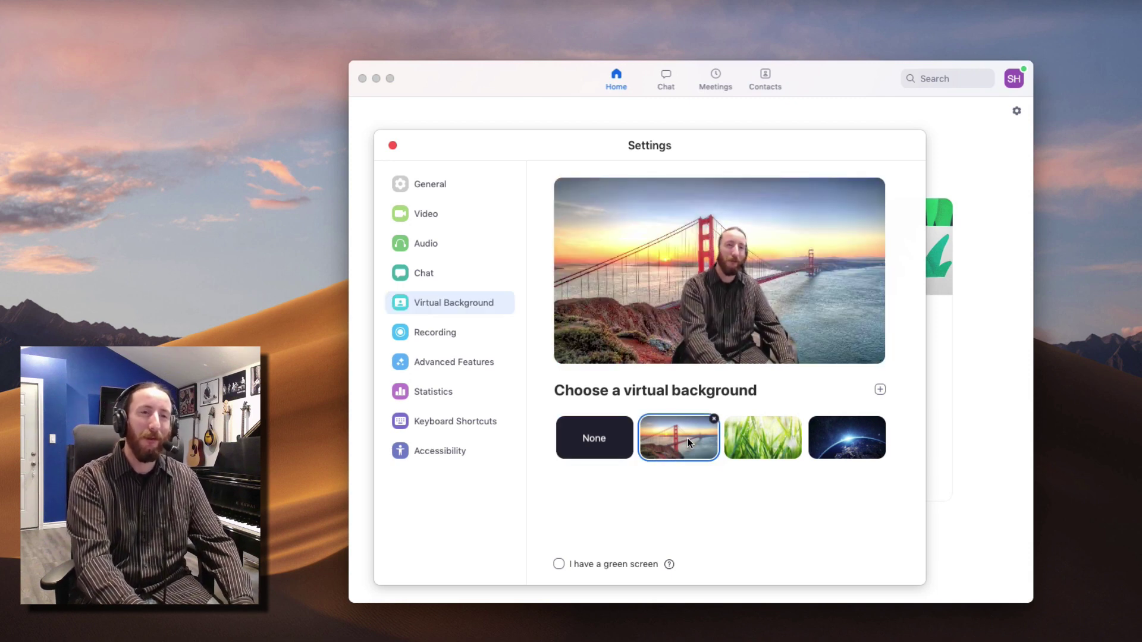
left_click(558, 564)
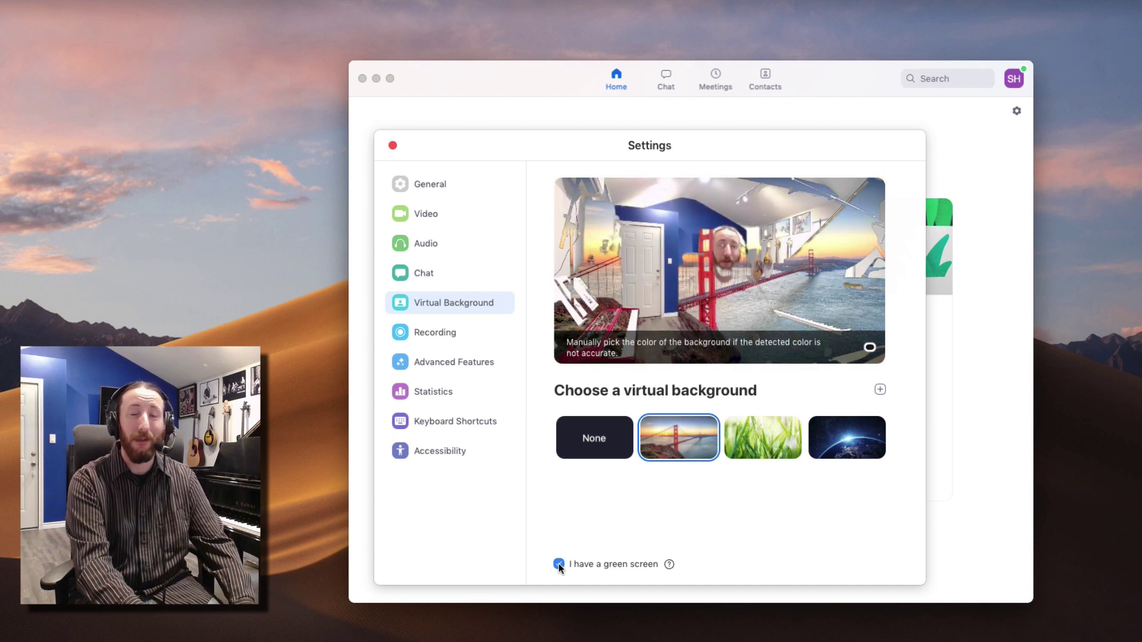
left_click(559, 563)
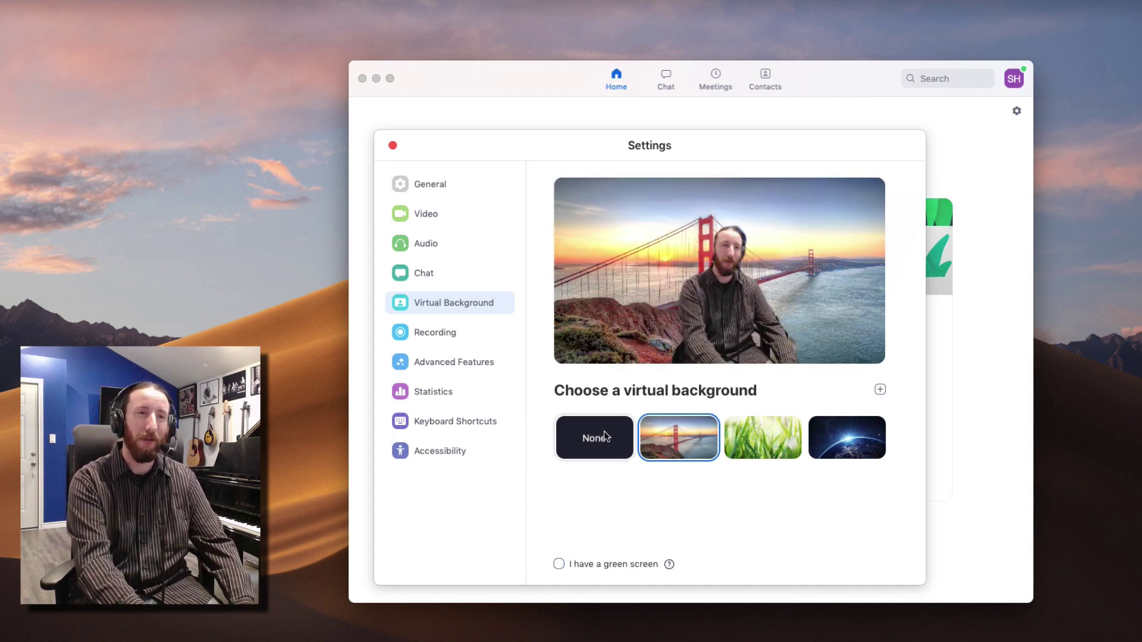
Compare the Grass, Earth and bridge virtual backgrounds in the preview, and return the background to None.
left_click(780, 440)
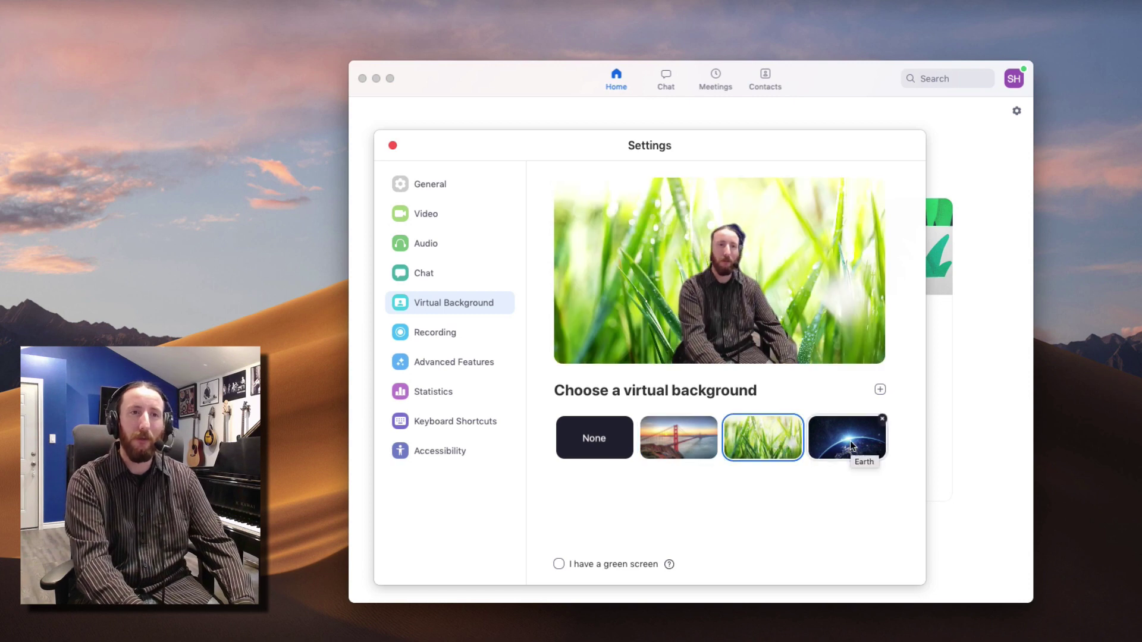
left_click(850, 440)
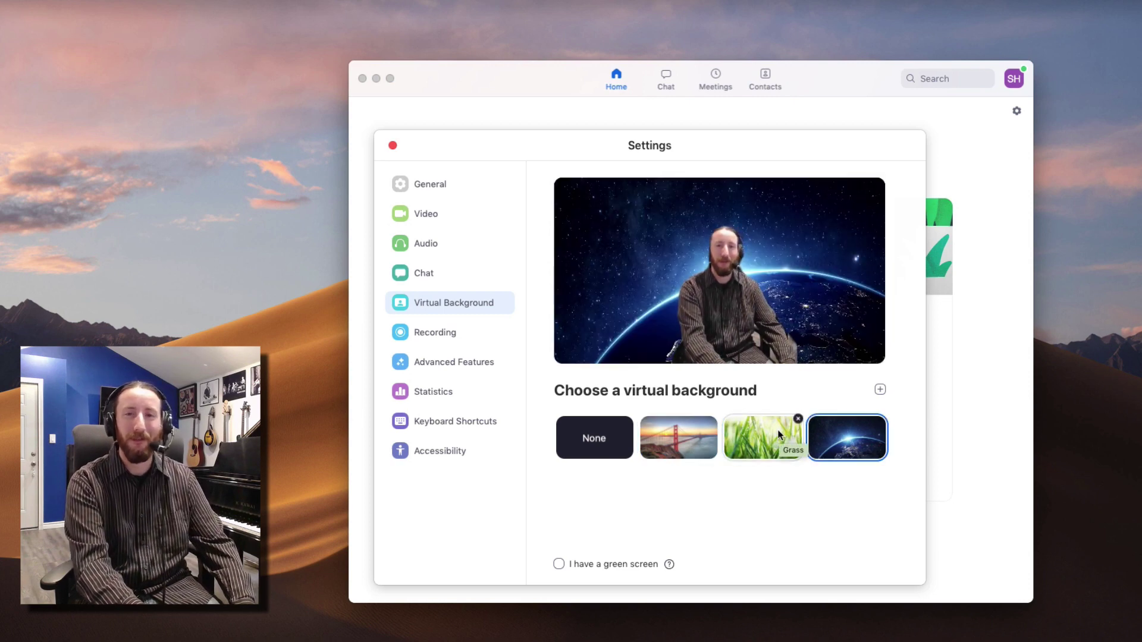
left_click(677, 438)
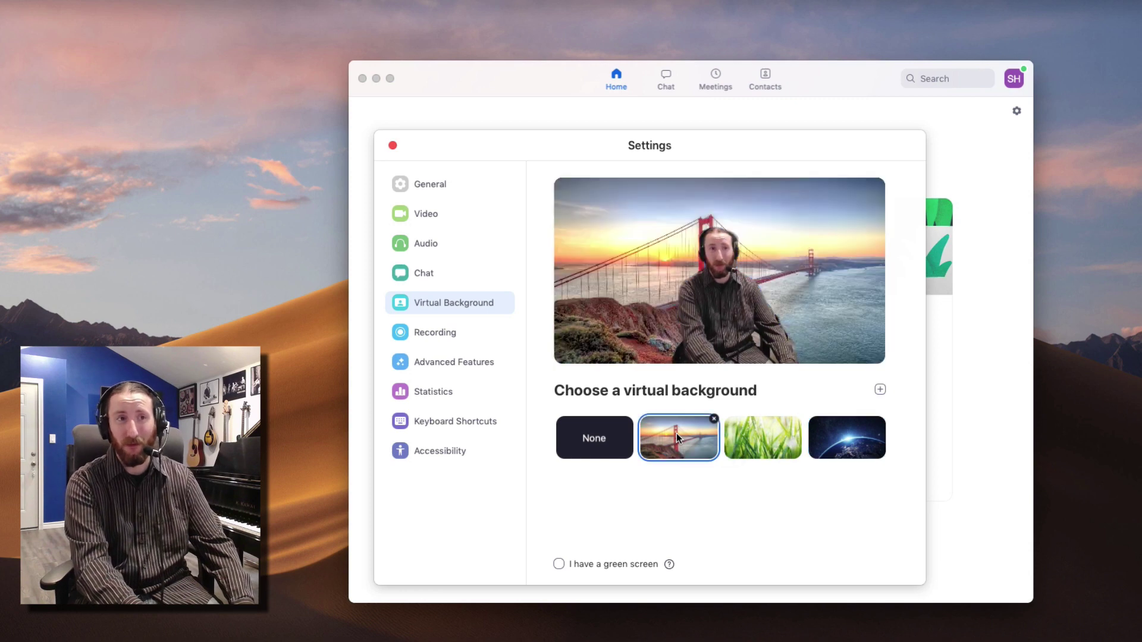
left_click(773, 439)
left_click(594, 439)
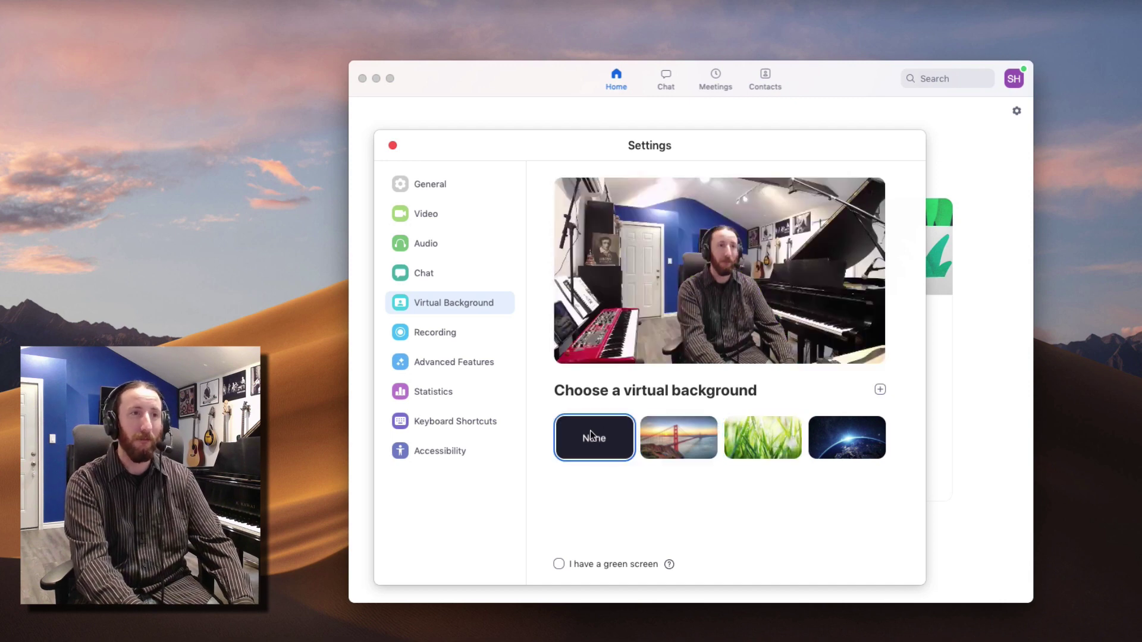
Review the recording settings, including the choices for where recordings are stored.
left_click(442, 333)
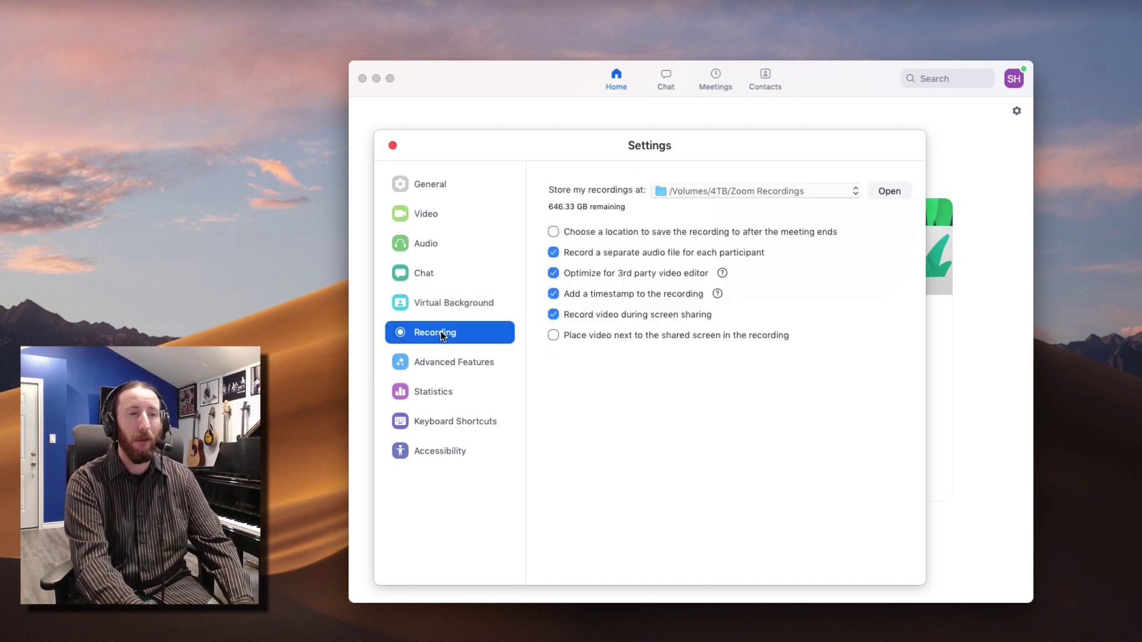
left_click(853, 191)
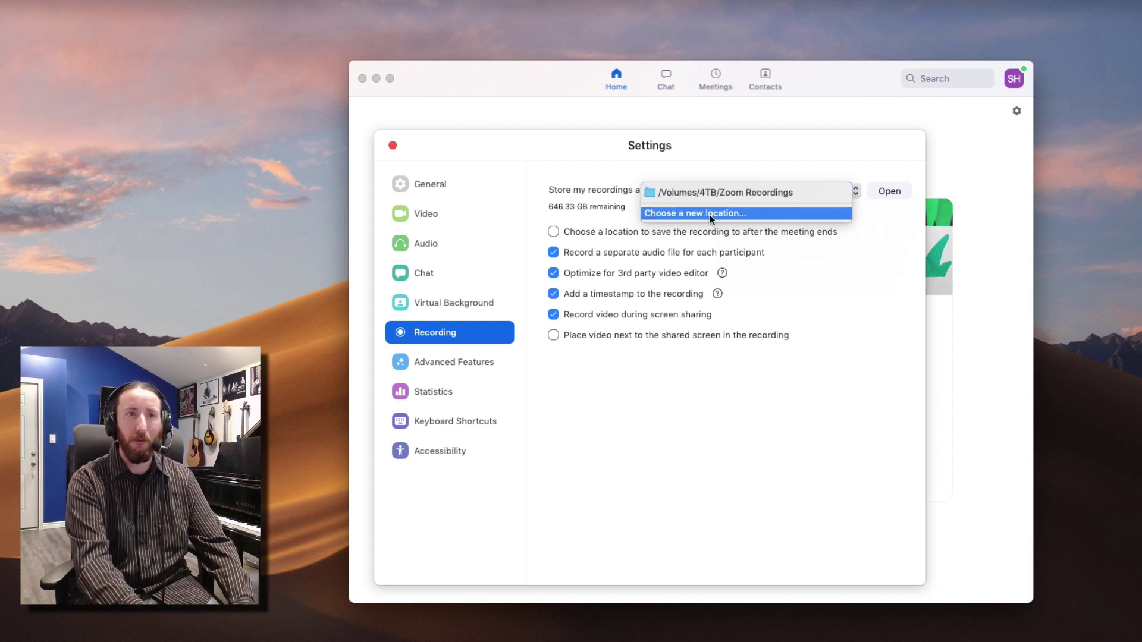
left_click(853, 286)
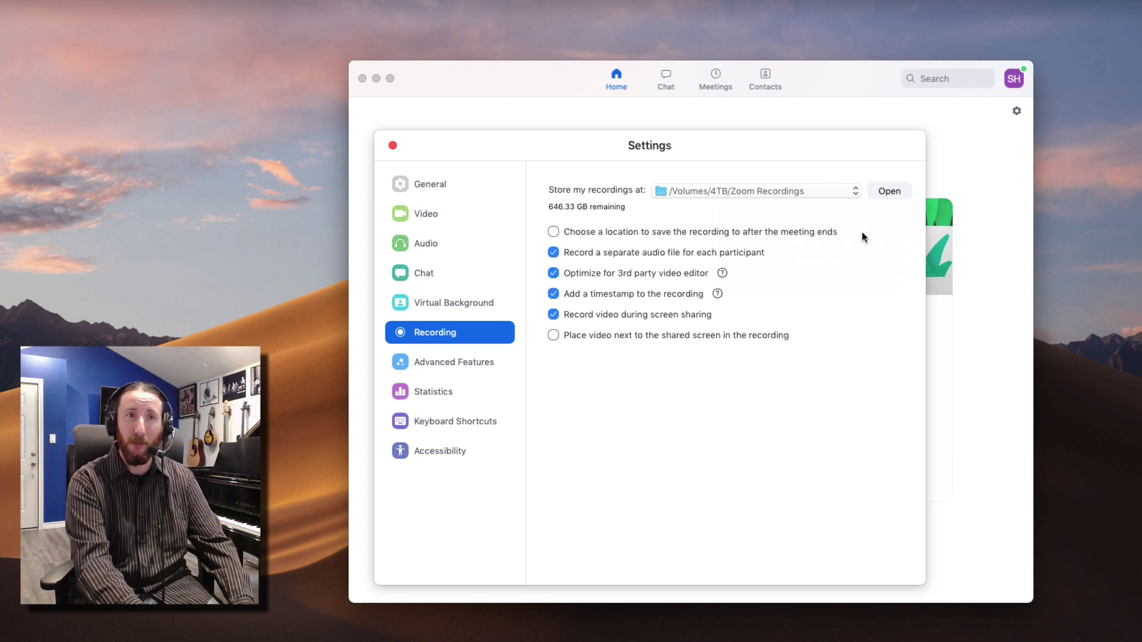
left_click(854, 190)
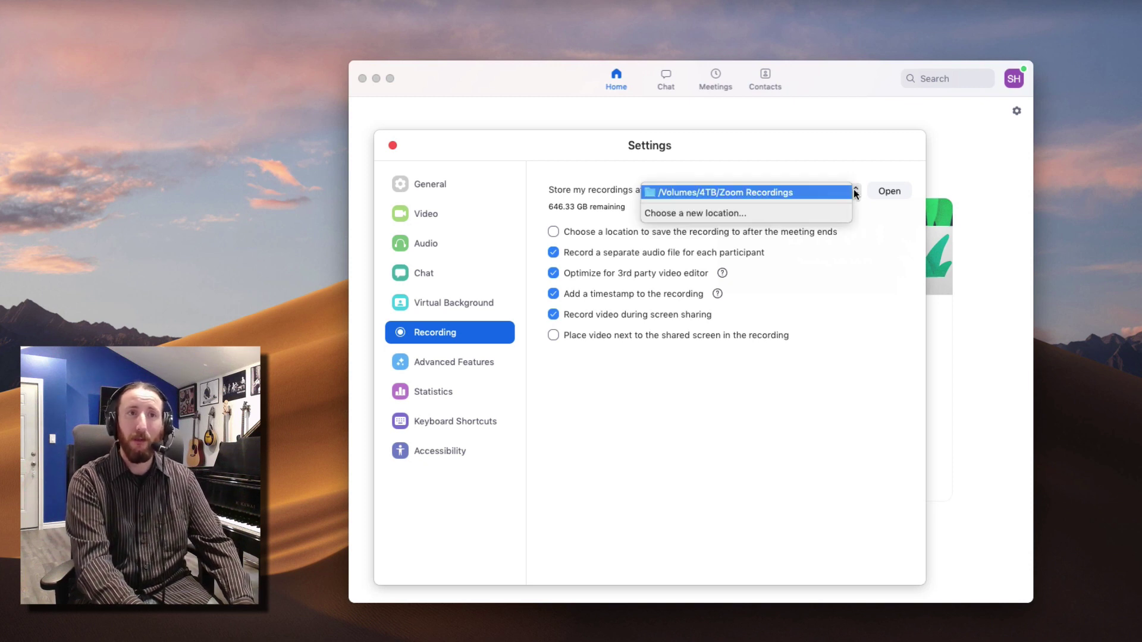
left_click(875, 251)
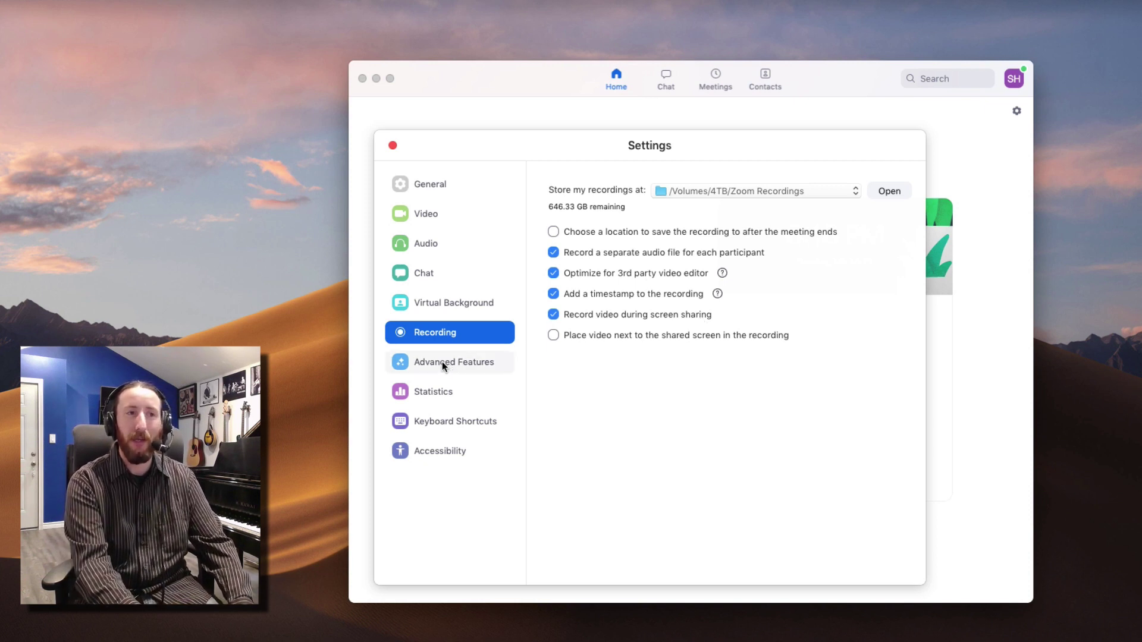
Examine the overall, audio and video connection statistics.
left_click(436, 392)
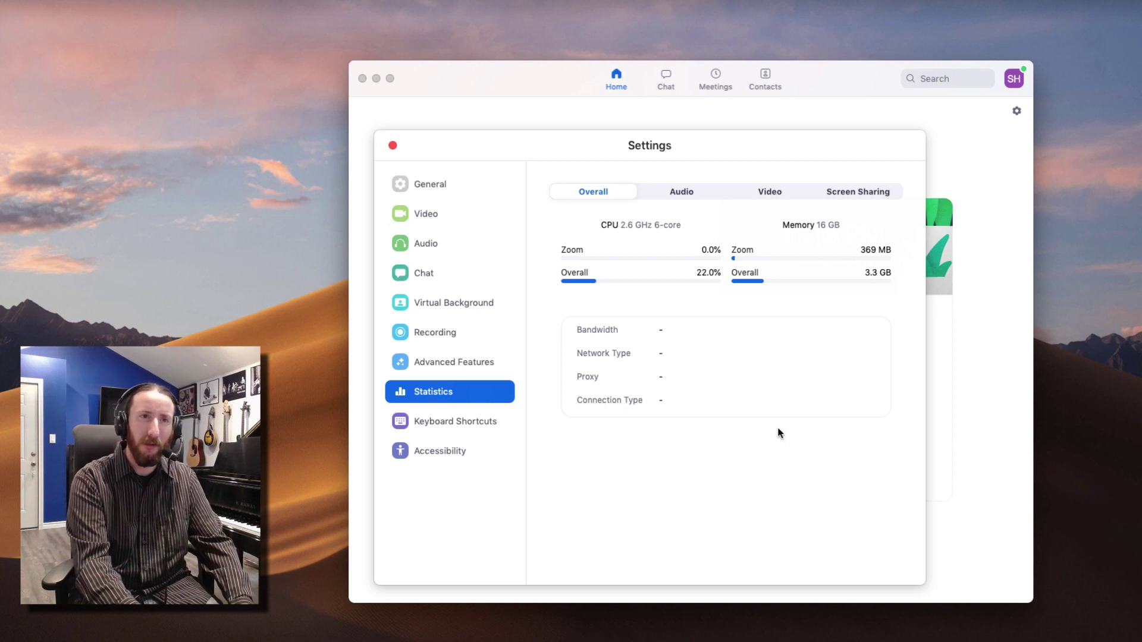
left_click(687, 191)
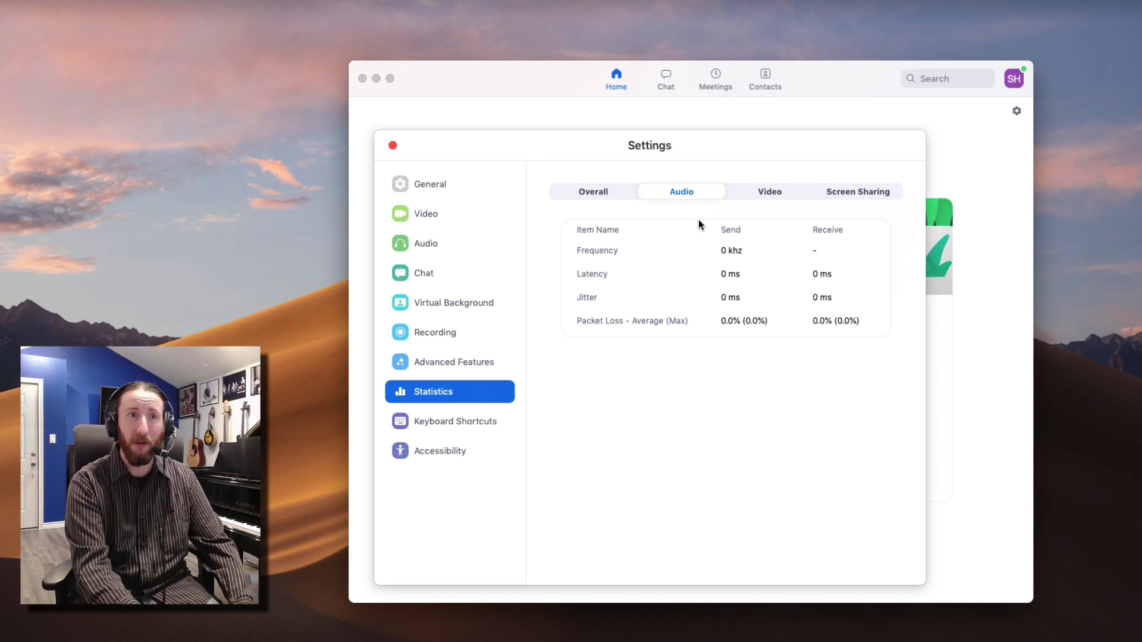
left_click(773, 190)
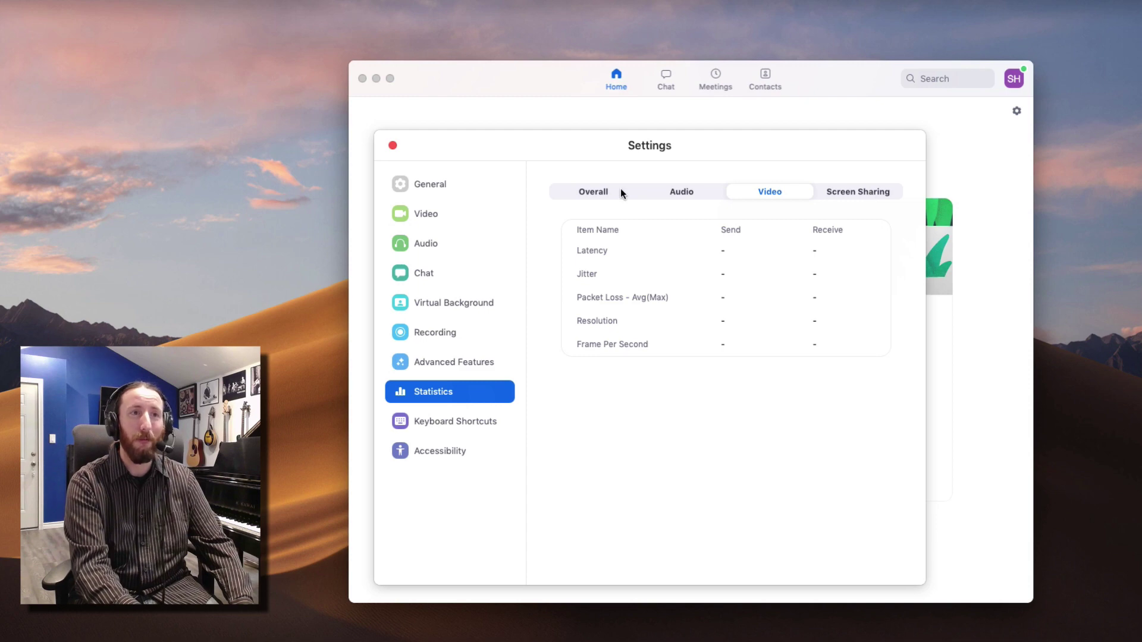
Return to the overall statistics, and look over the keyboard shortcuts list and the accessibility settings.
left_click(602, 189)
left_click(459, 420)
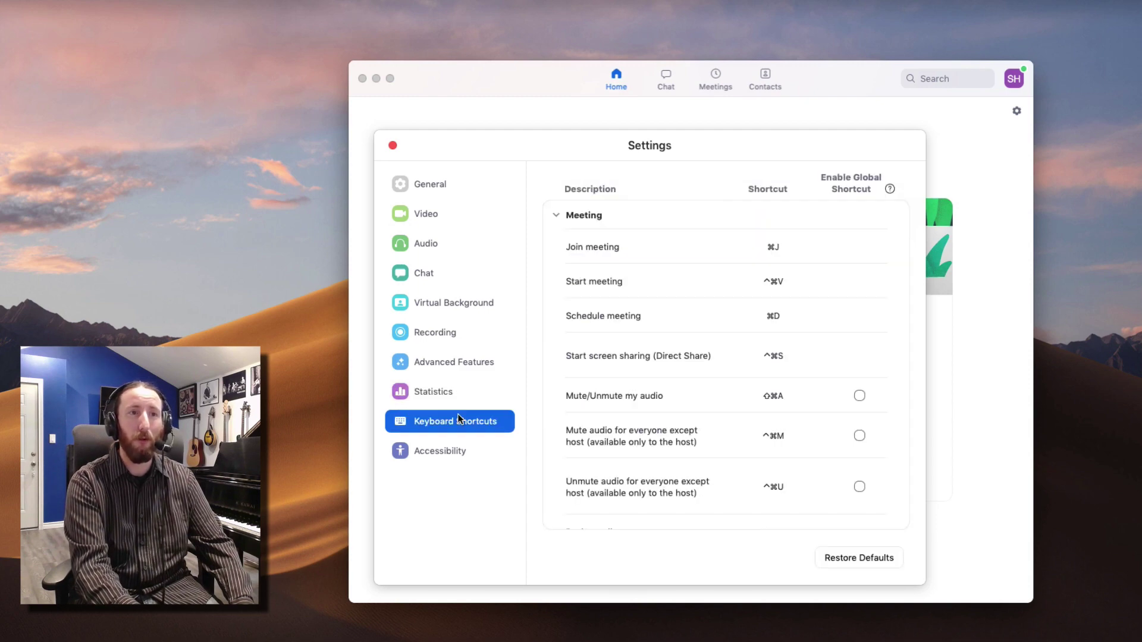
scroll(813, 392, "down", 5)
scroll(813, 392, "down", 5)
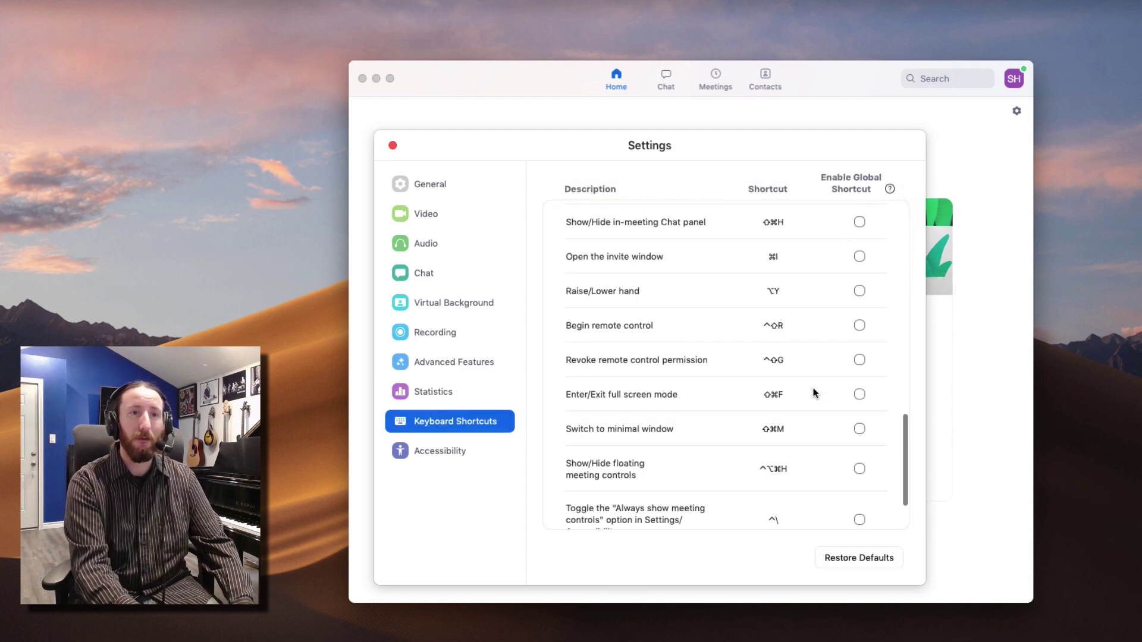
scroll(777, 341, "up", 15)
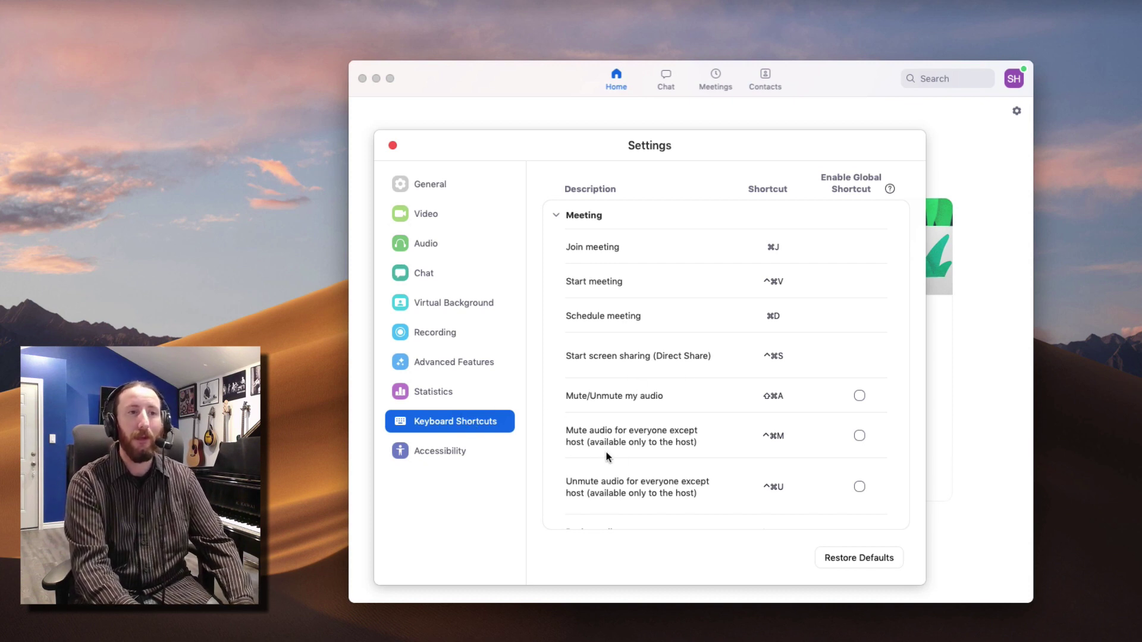
left_click(461, 455)
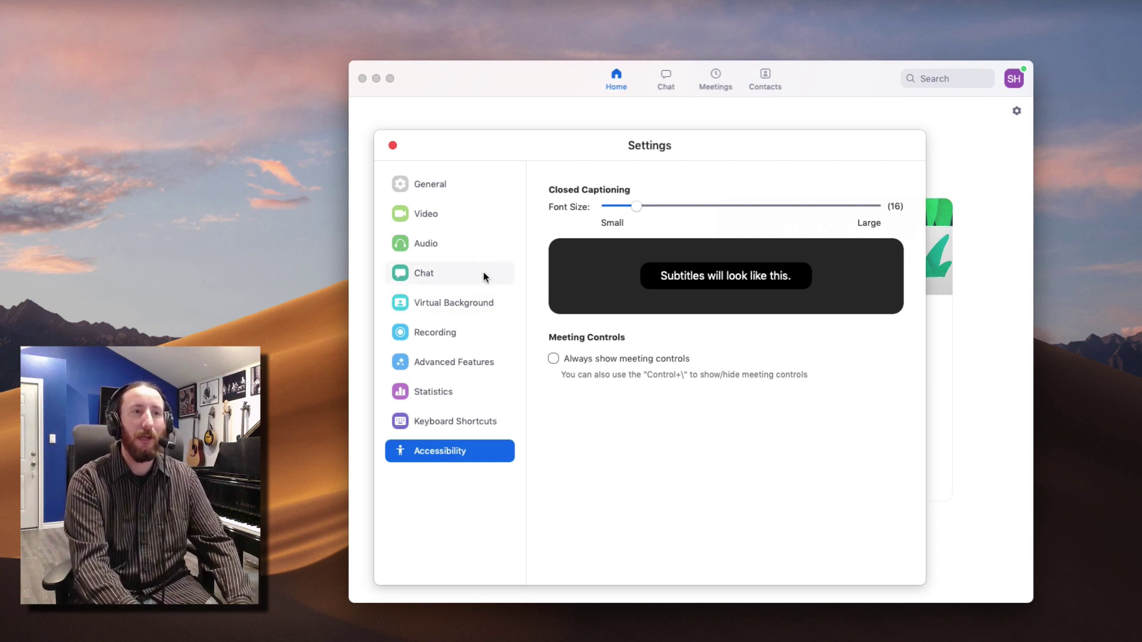
Open the advanced features on the Zoom website and review the profile page, including the Personal Meeting ID and account details.
left_click(459, 363)
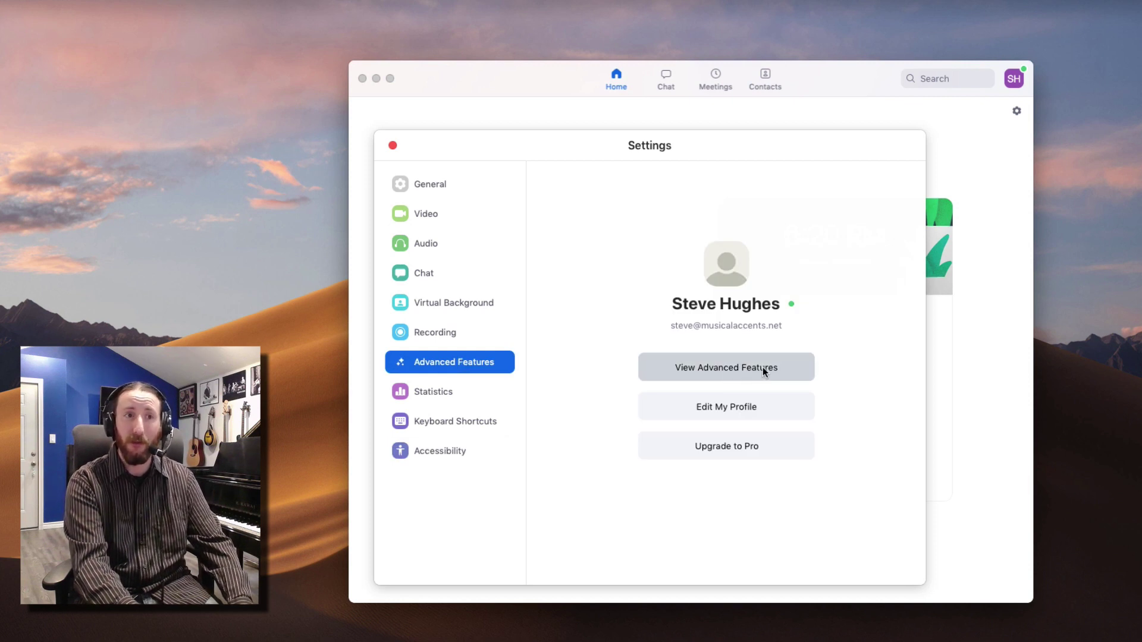
left_click(742, 367)
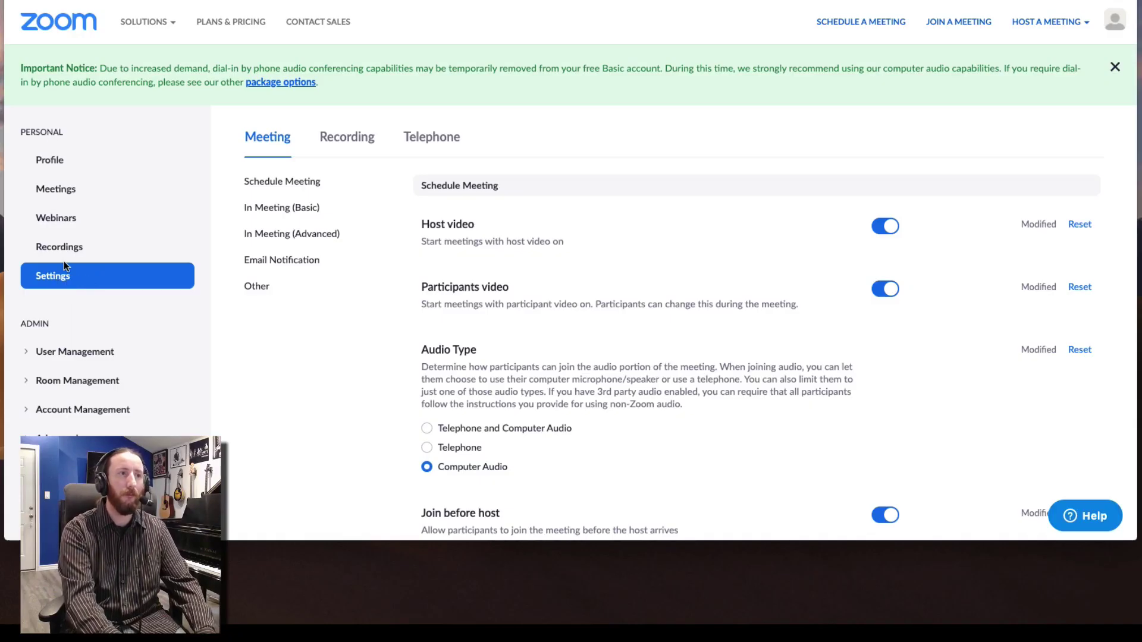
left_click(51, 159)
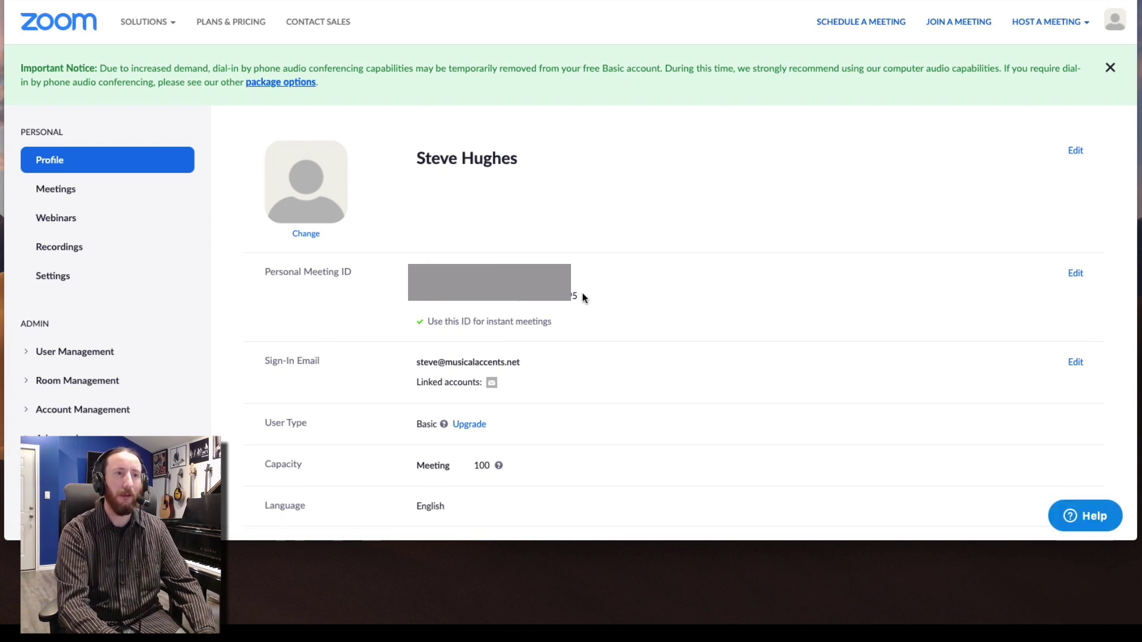
left_click_drag(583, 295, 416, 300)
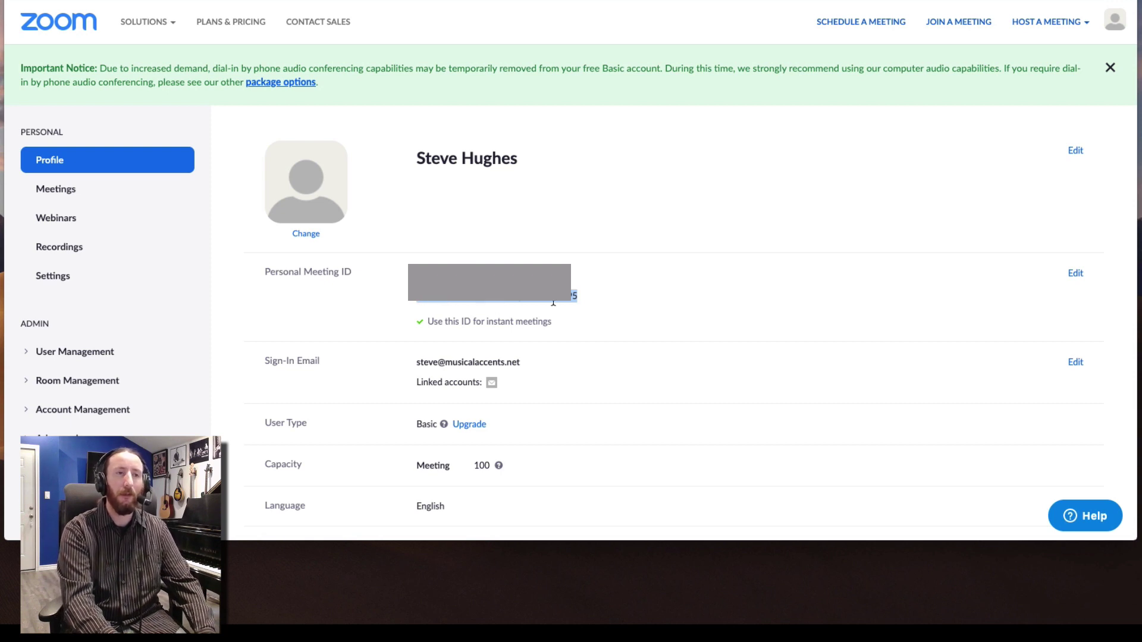
left_click(625, 293)
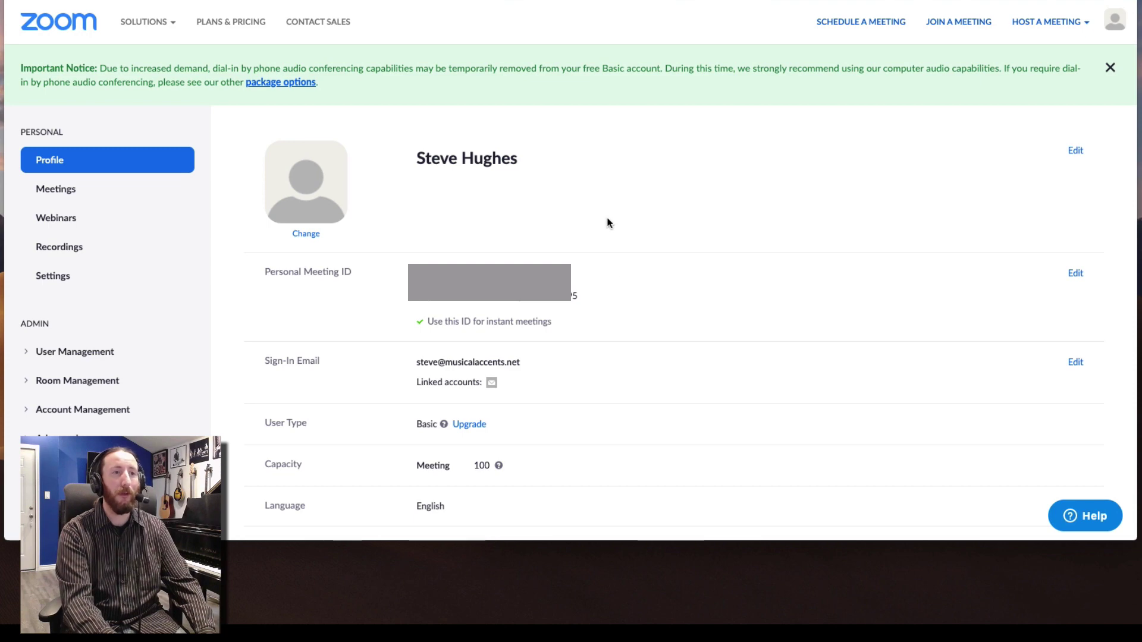
scroll(612, 304, "down", 3)
scroll(674, 307, "down", 3)
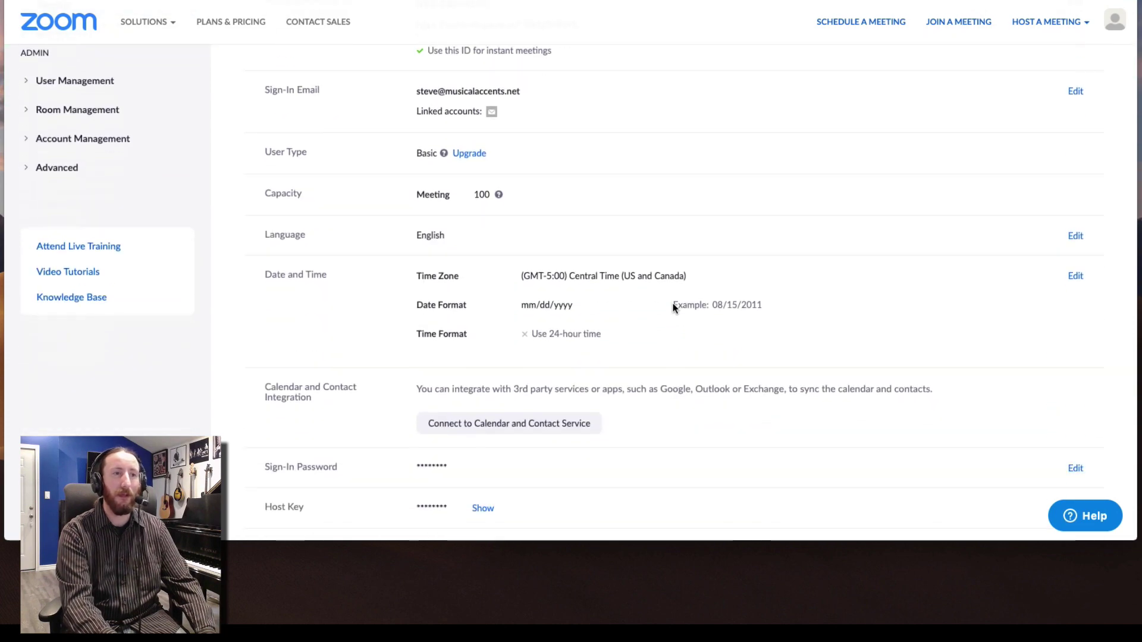
scroll(669, 270, "down", 2)
scroll(668, 270, "up", 8)
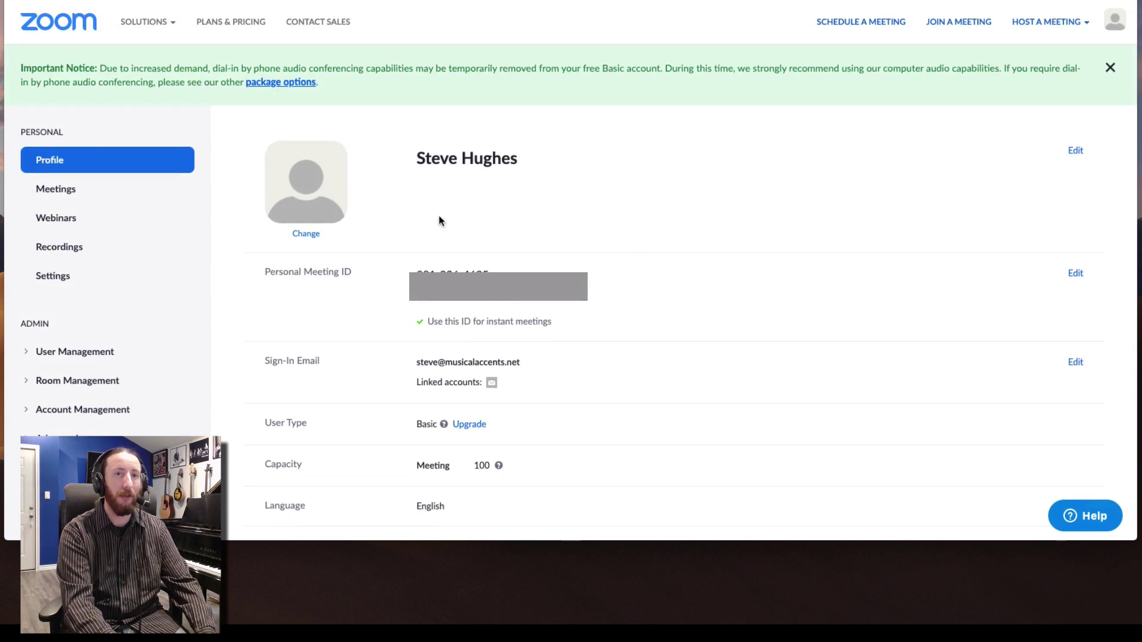
Review the meetings page and the Personal Meeting Room's invitation, video, audio and meeting options.
left_click(63, 191)
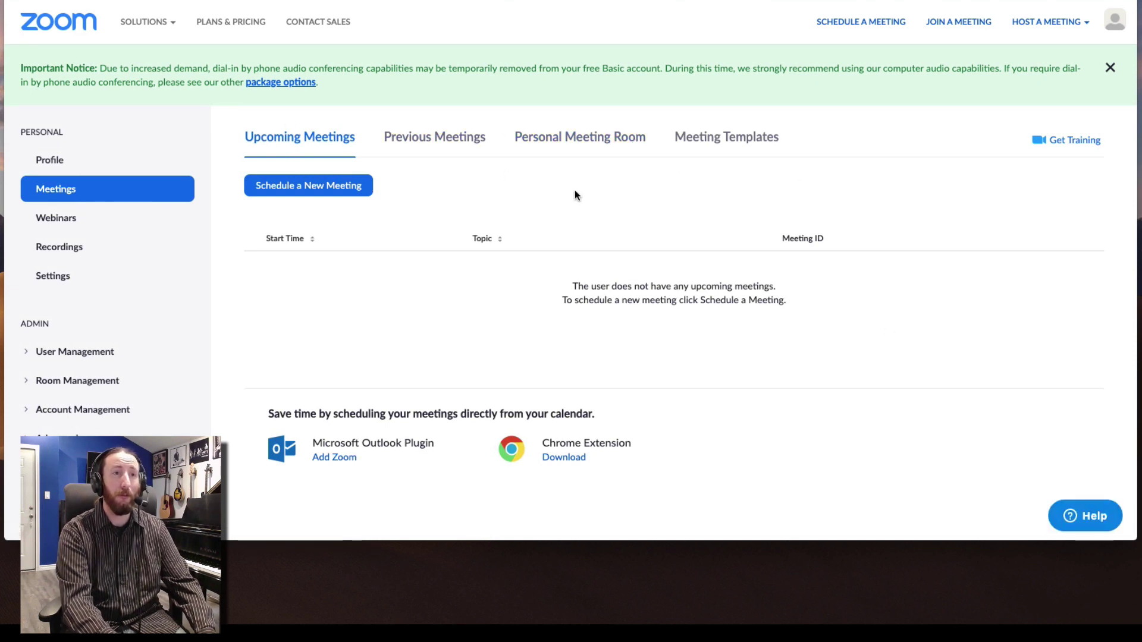
left_click(589, 153)
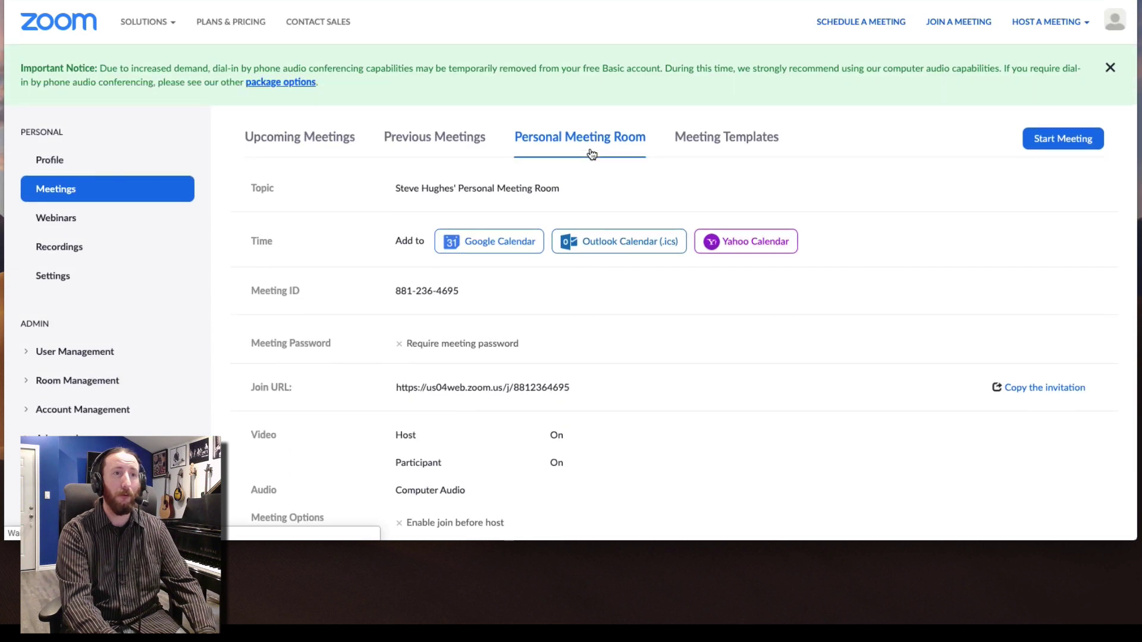
scroll(777, 340, "down", 1)
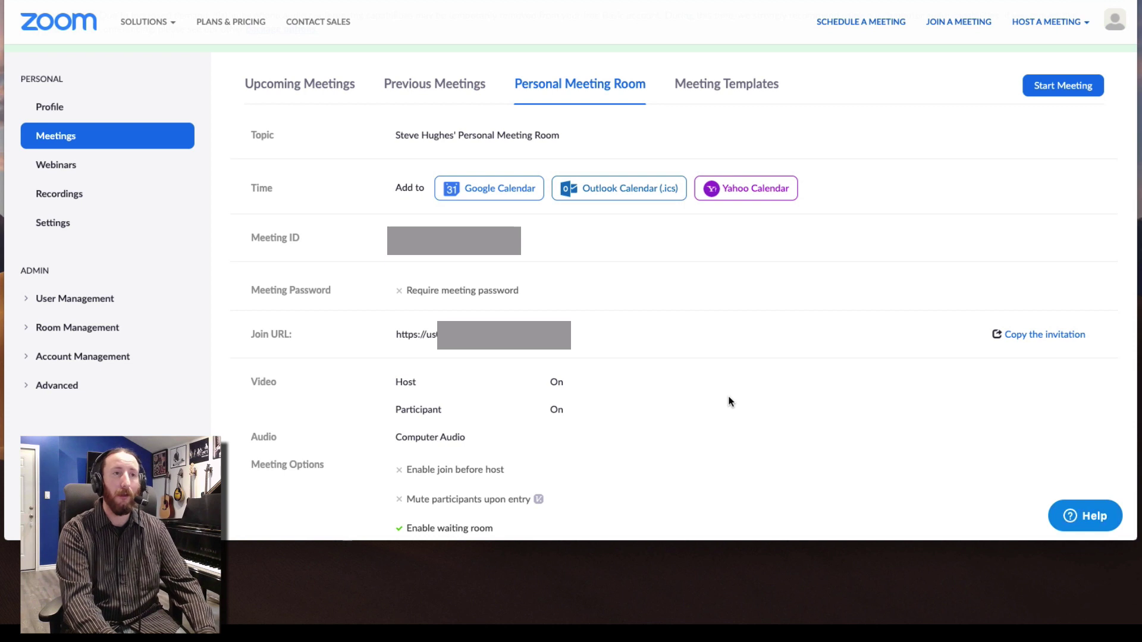
scroll(678, 398, "down", 2)
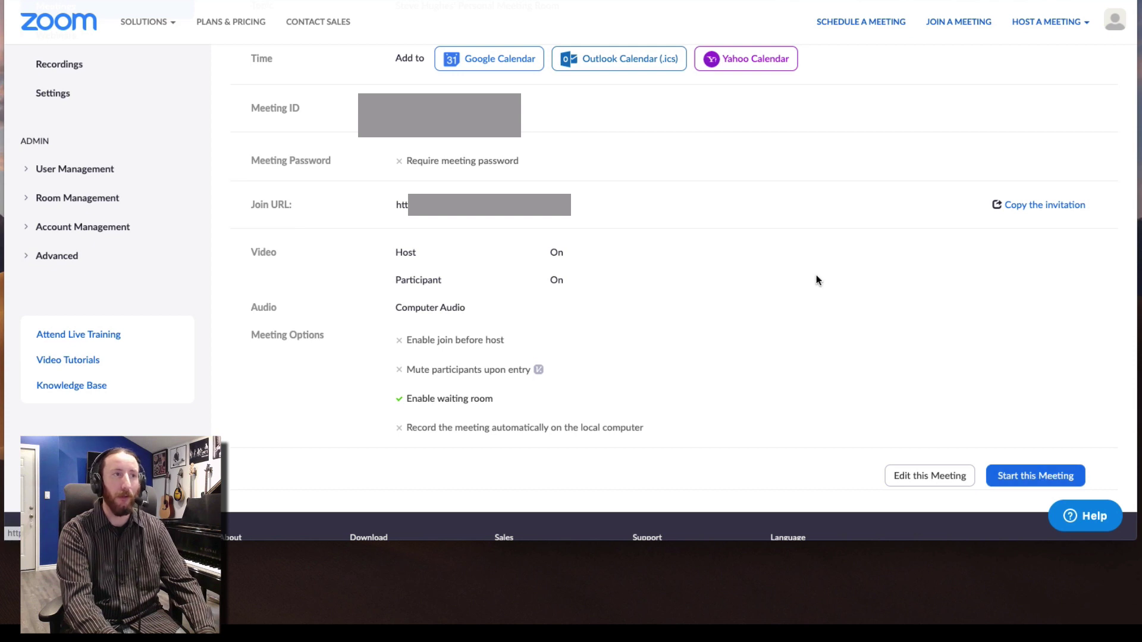
scroll(816, 275, "up", 4)
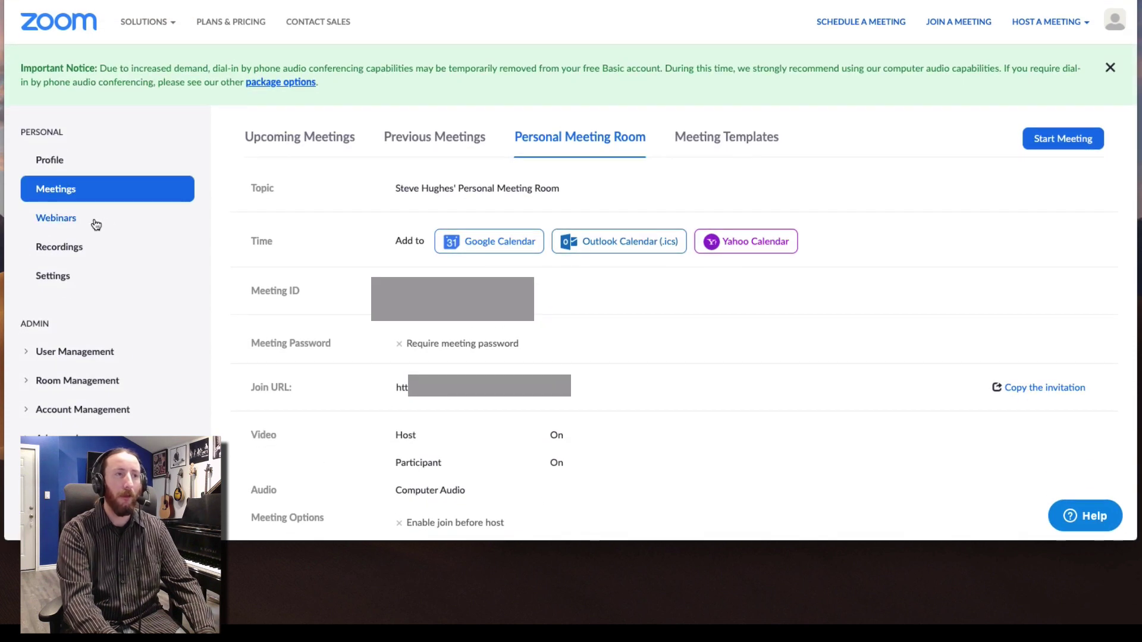
Read the webinar and cloud recording information, and look through the list of local recordings.
left_click(57, 218)
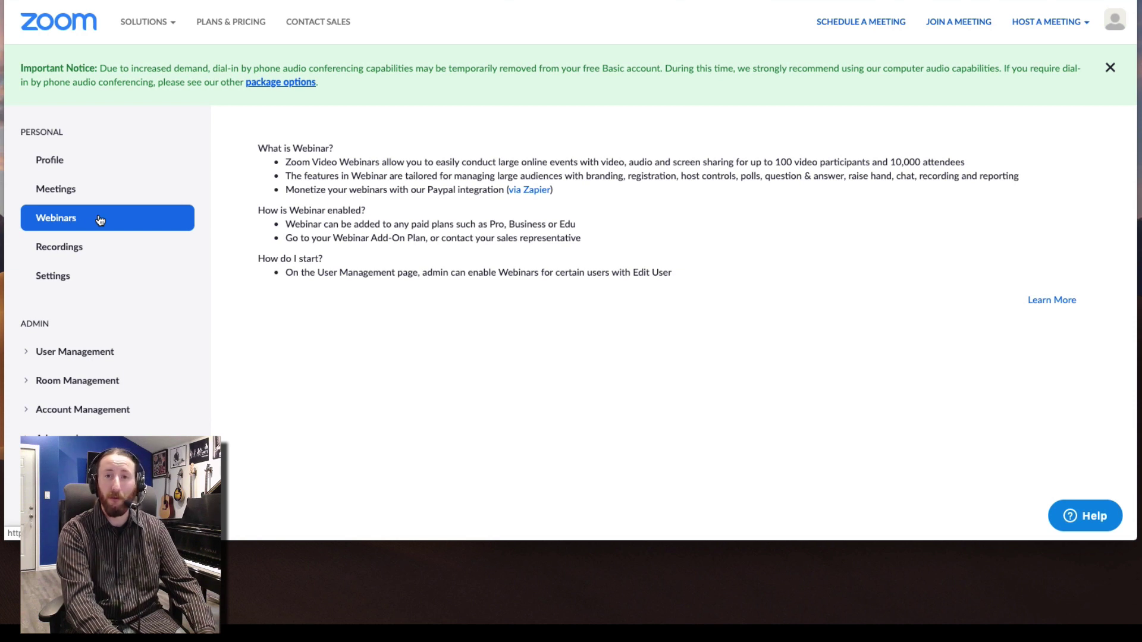
left_click(69, 244)
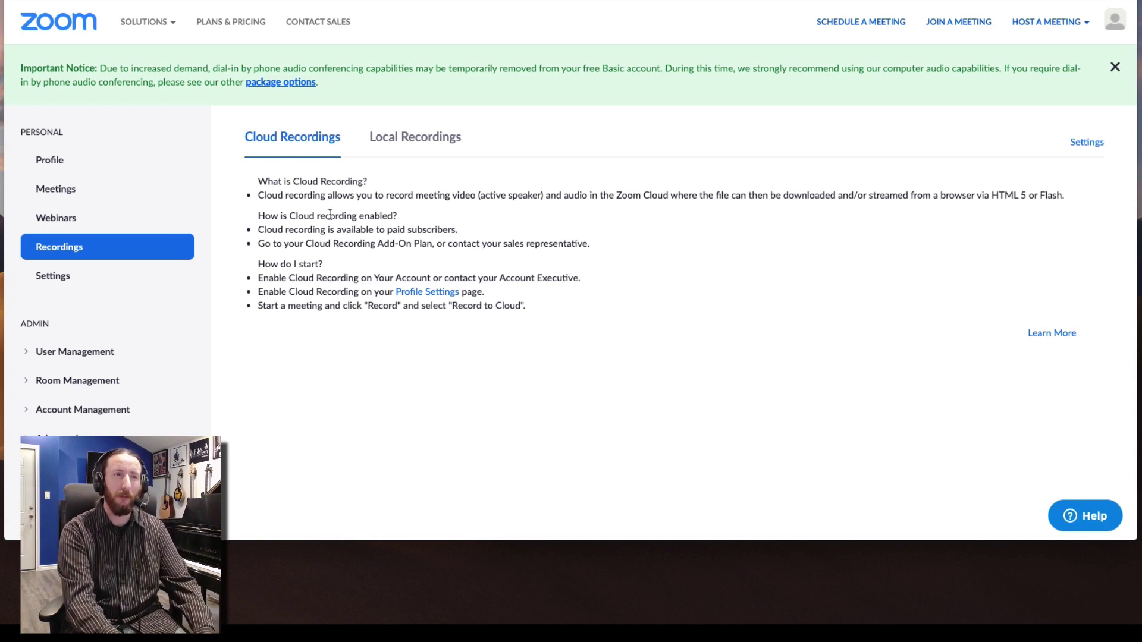
left_click(430, 142)
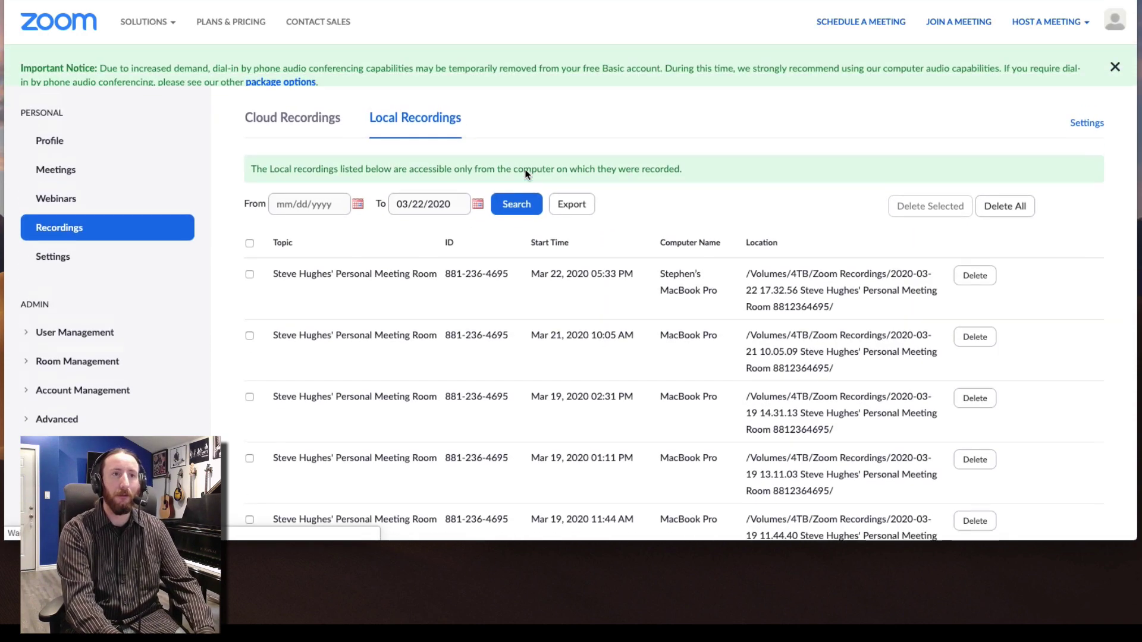
scroll(537, 303, "down", 2)
scroll(537, 307, "down", 12)
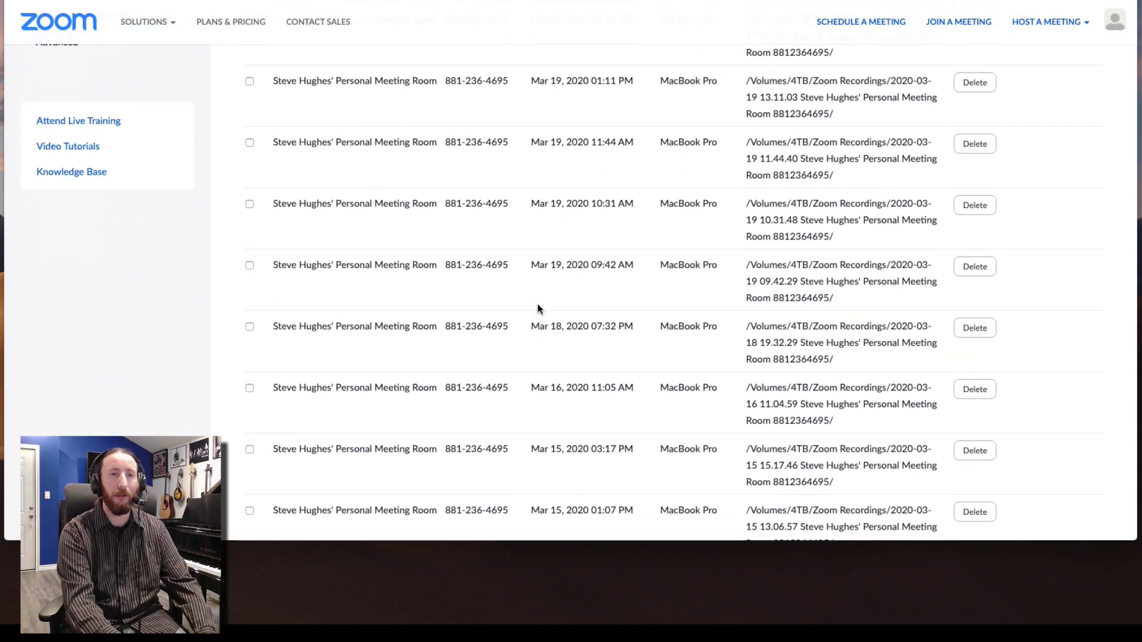
scroll(537, 303, "up", 14)
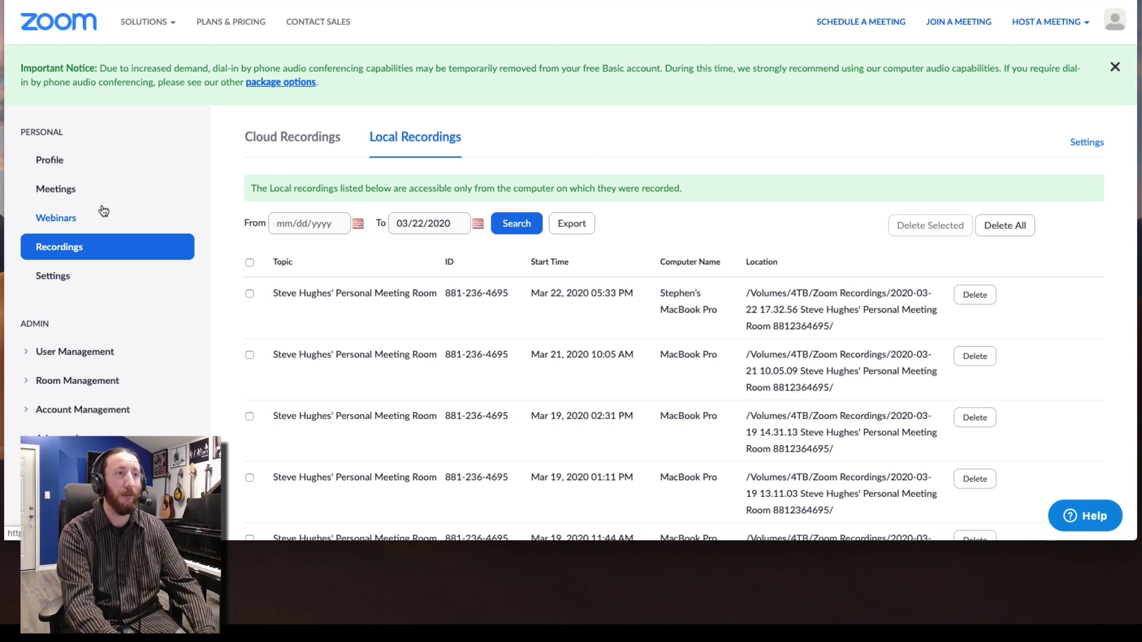
Examine the Schedule Meeting settings on the website, from host video and audio type to passwords, muting on entry and meeting reminders.
scroll(103, 211, "down", 3)
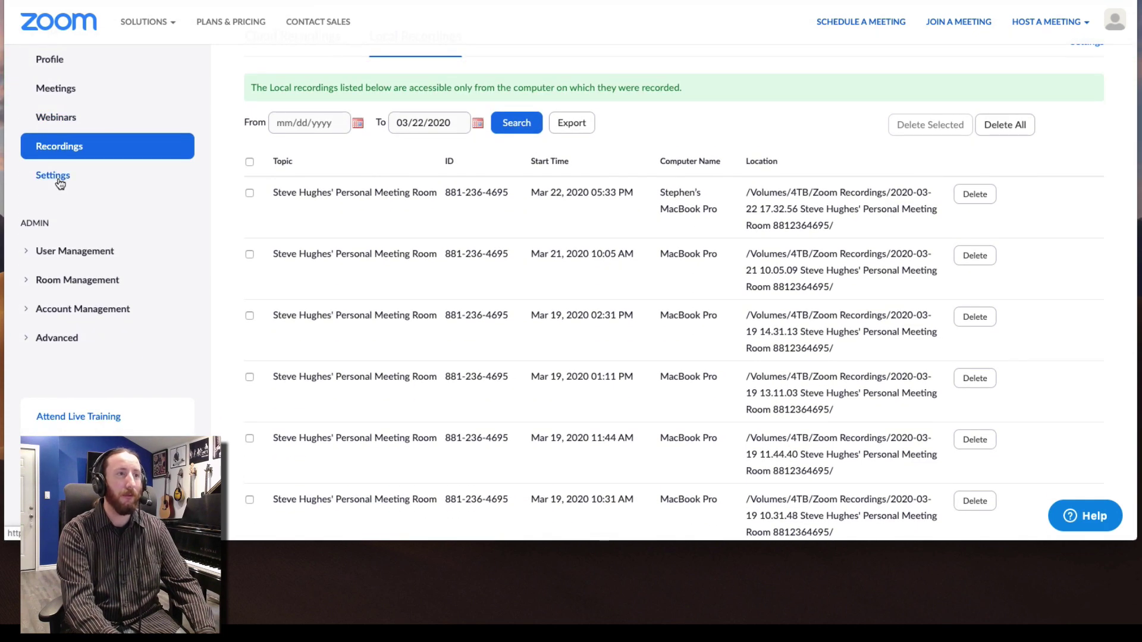
left_click(58, 178)
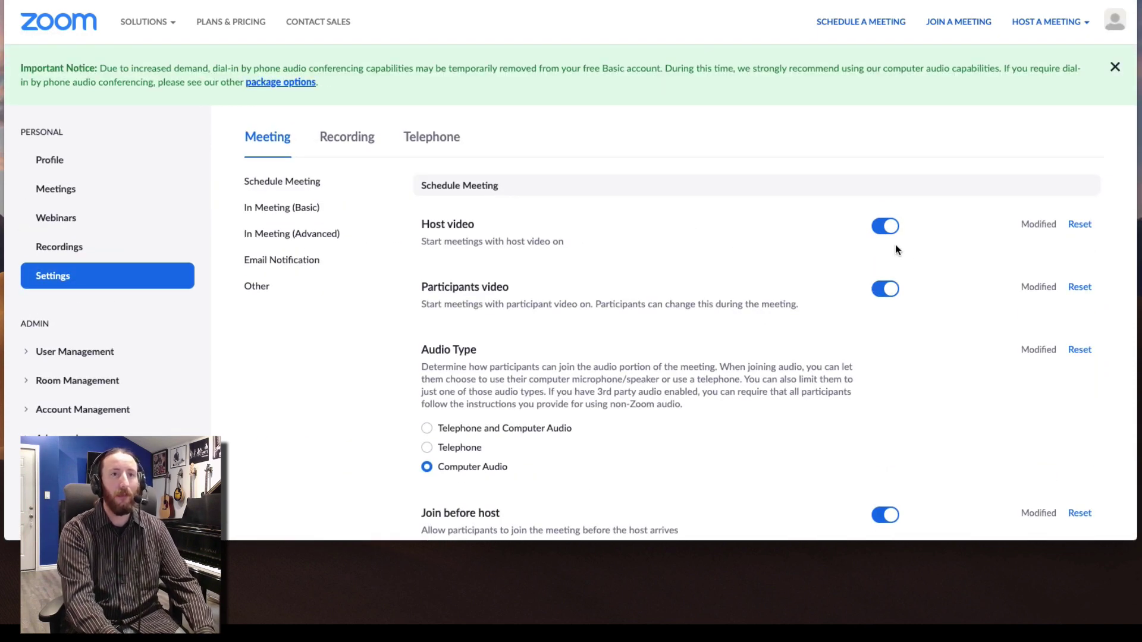
scroll(955, 352, "down", 1)
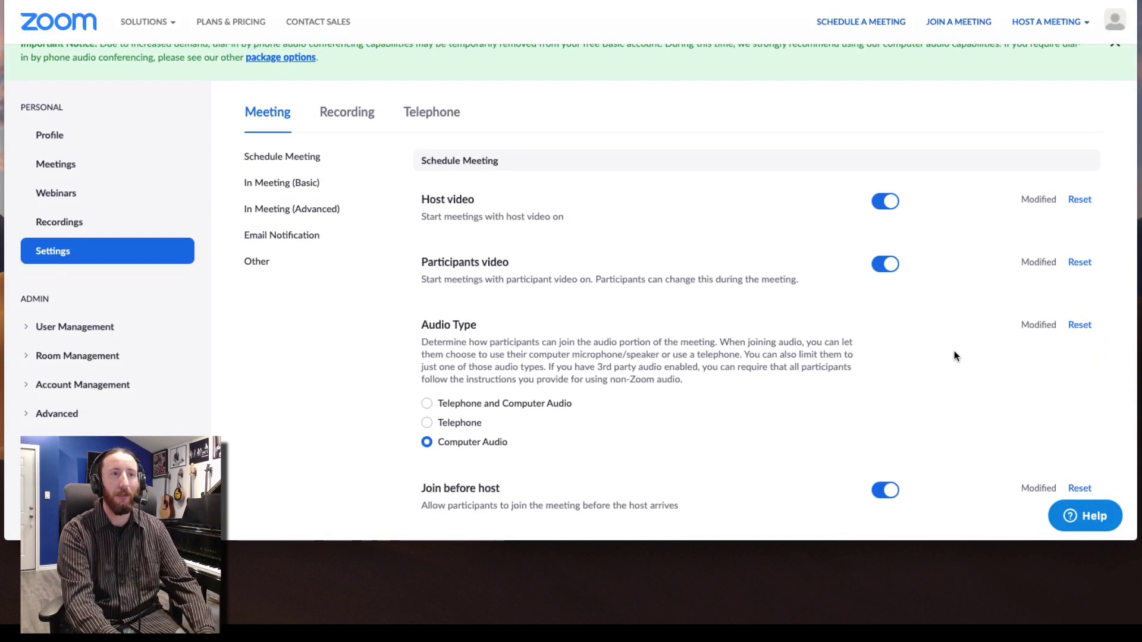
scroll(956, 309, "down", 3)
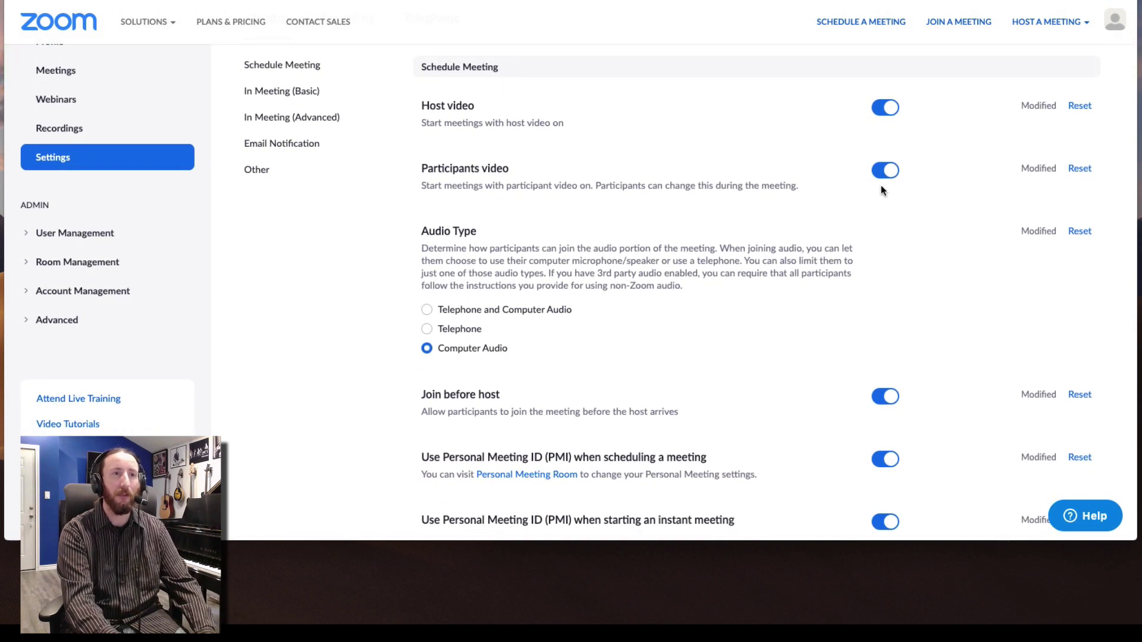
scroll(934, 258, "down", 3)
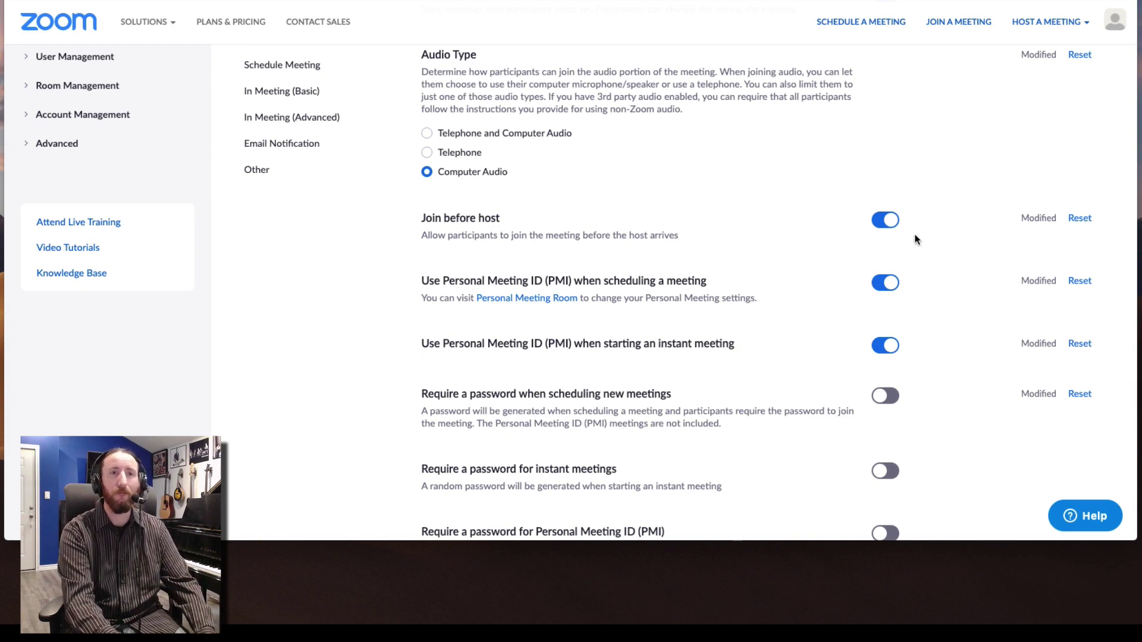
scroll(925, 252, "down", 2)
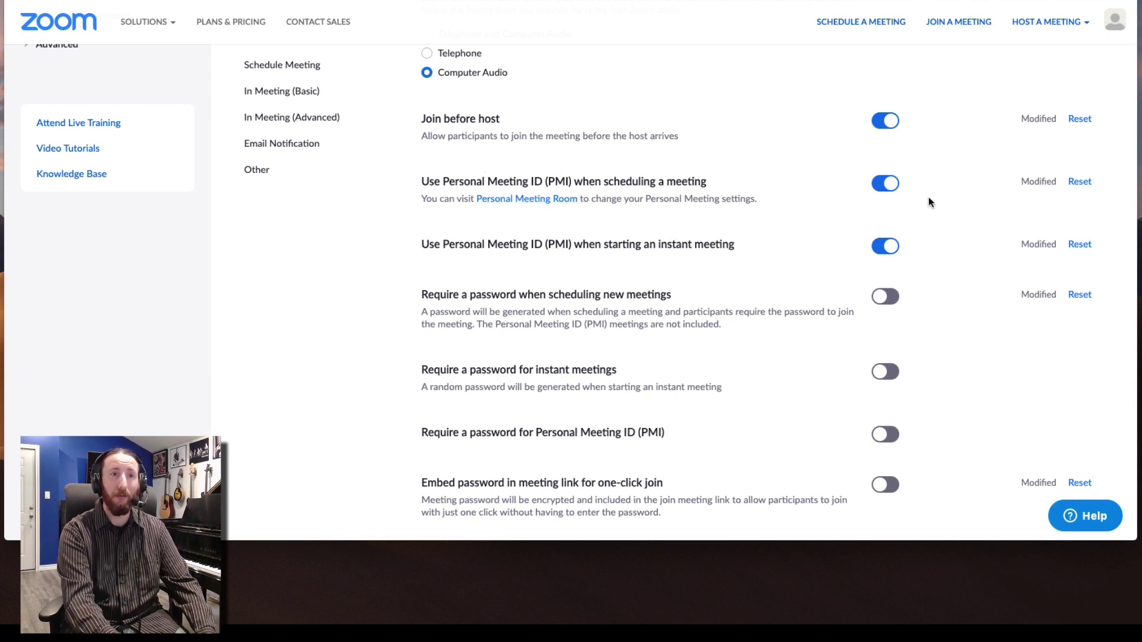
scroll(928, 202, "down", 1)
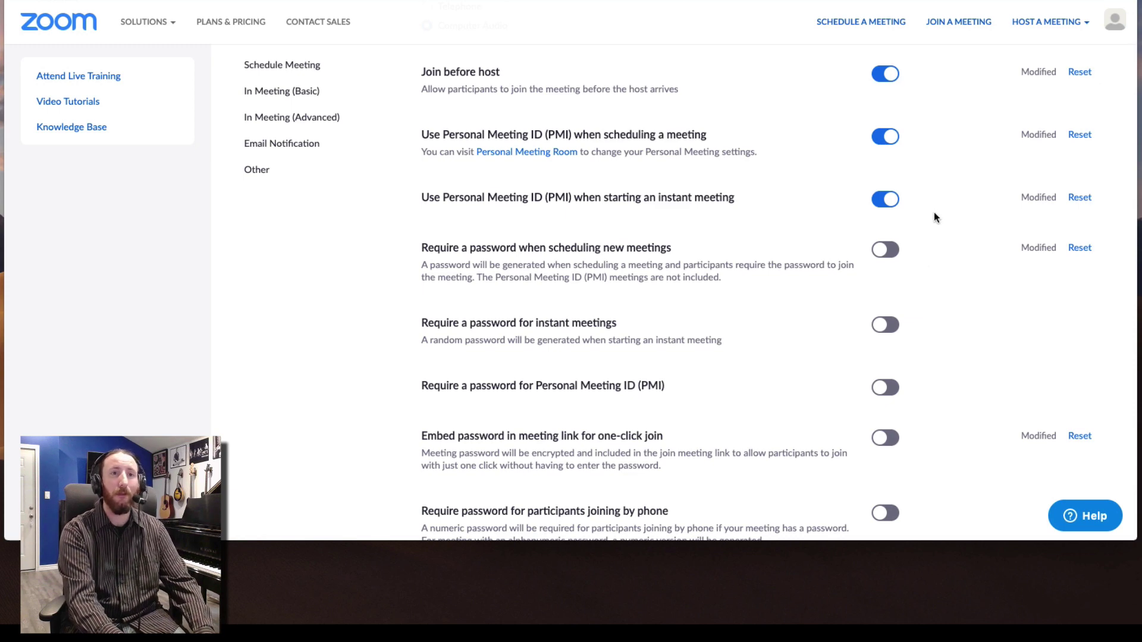
scroll(936, 255, "down", 2)
scroll(937, 257, "down", 1)
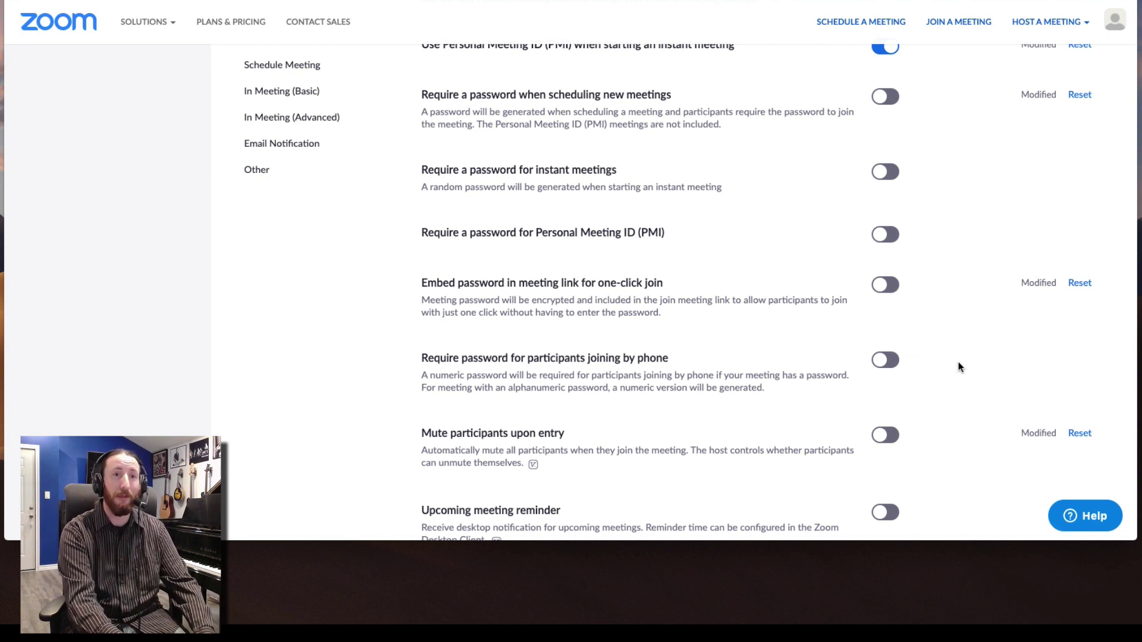
scroll(958, 366, "down", 1)
scroll(965, 311, "down", 2)
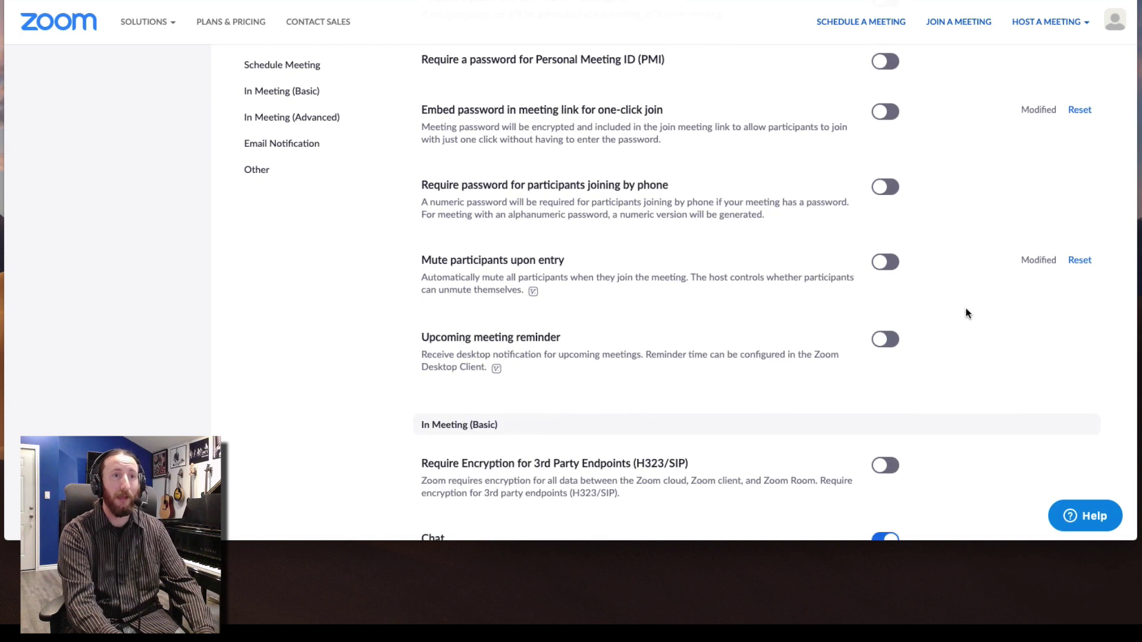
scroll(965, 313, "down", 1)
scroll(968, 260, "down", 1)
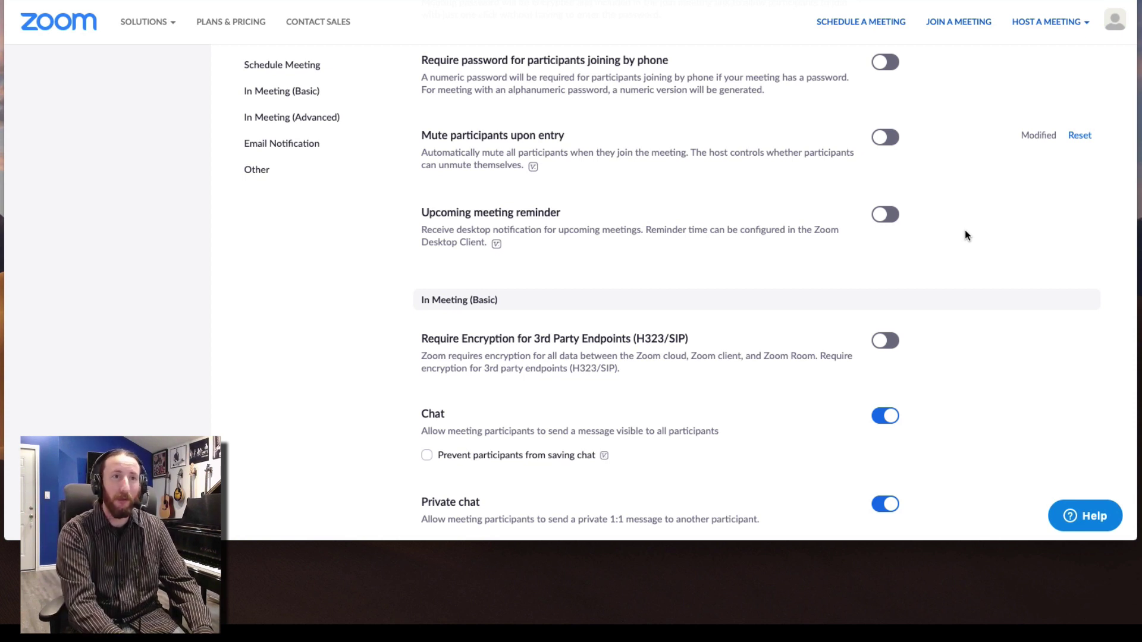
Examine the In Meeting (Basic) settings, from third-party endpoint encryption and chat to join sounds, file transfer, feedback and the meeting control toolbar.
scroll(957, 288, "down", 3)
scroll(958, 288, "down", 2)
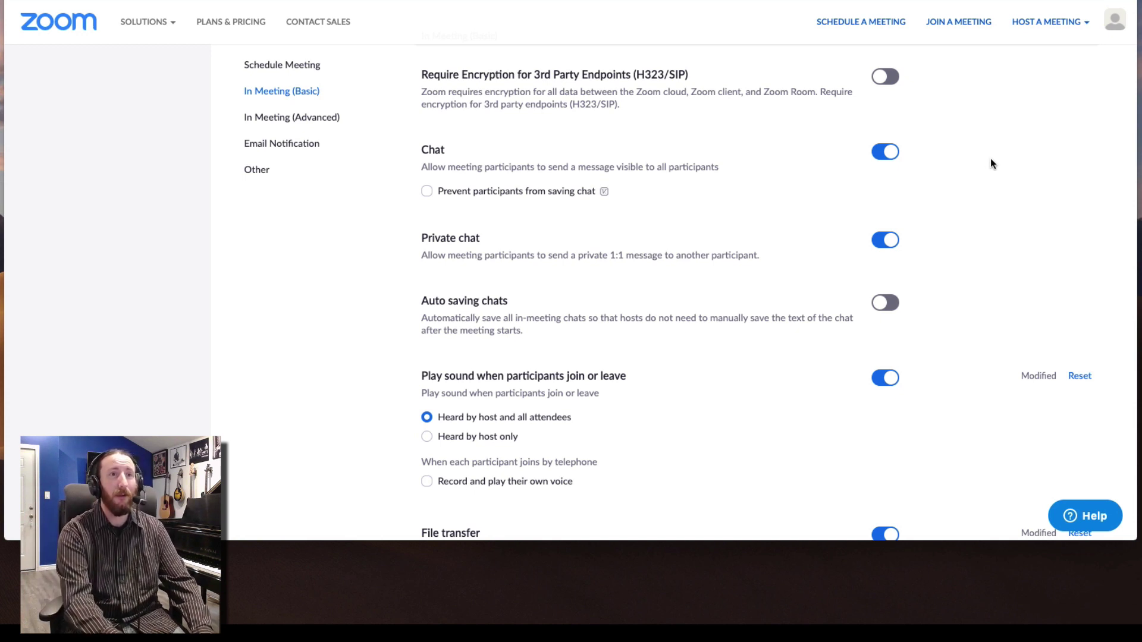
scroll(986, 215, "down", 2)
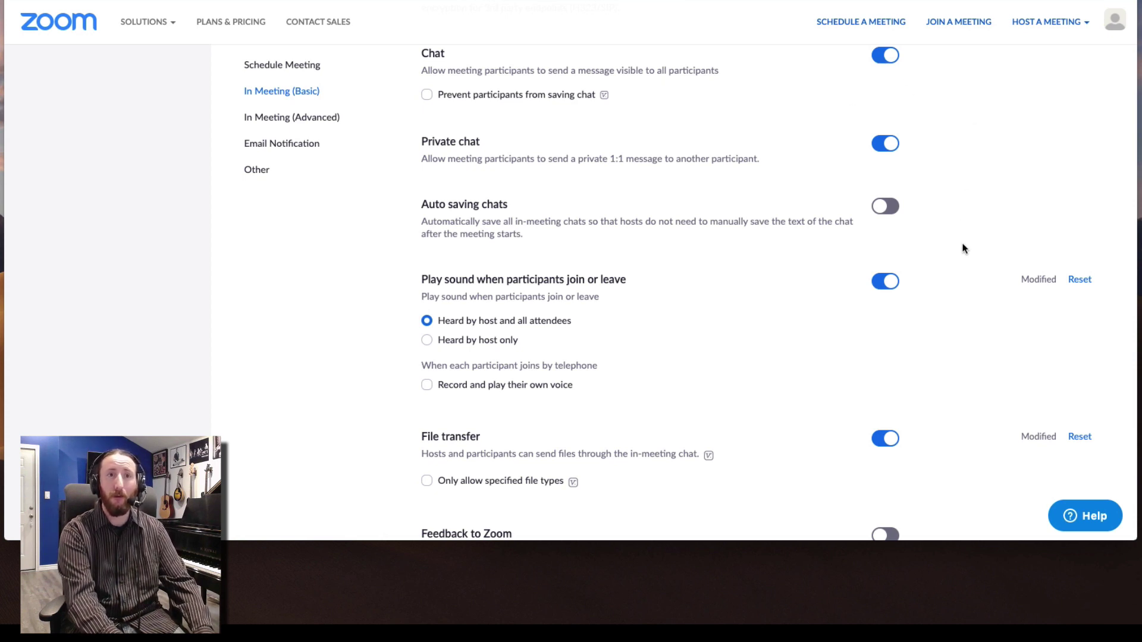
scroll(963, 247, "up", 1)
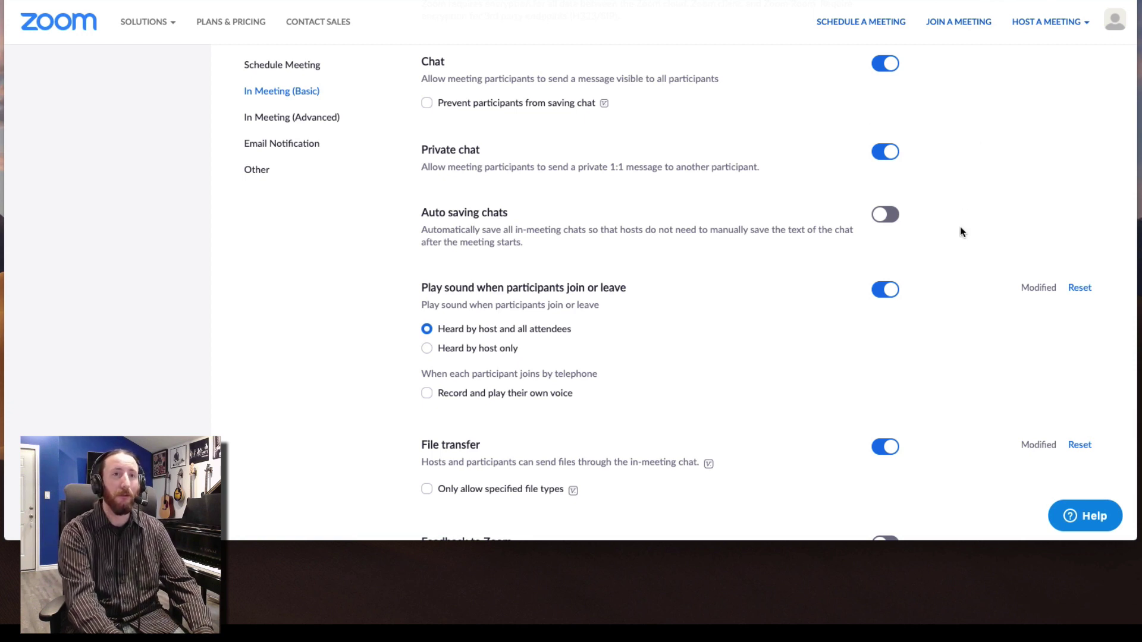
scroll(950, 305, "down", 3)
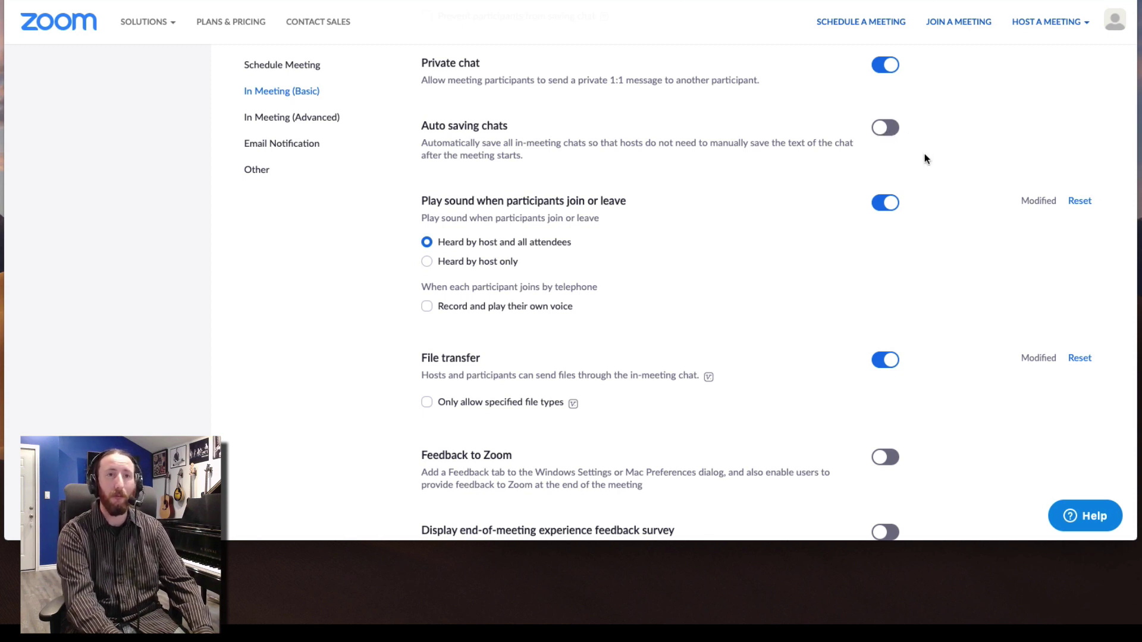
scroll(949, 288, "down", 3)
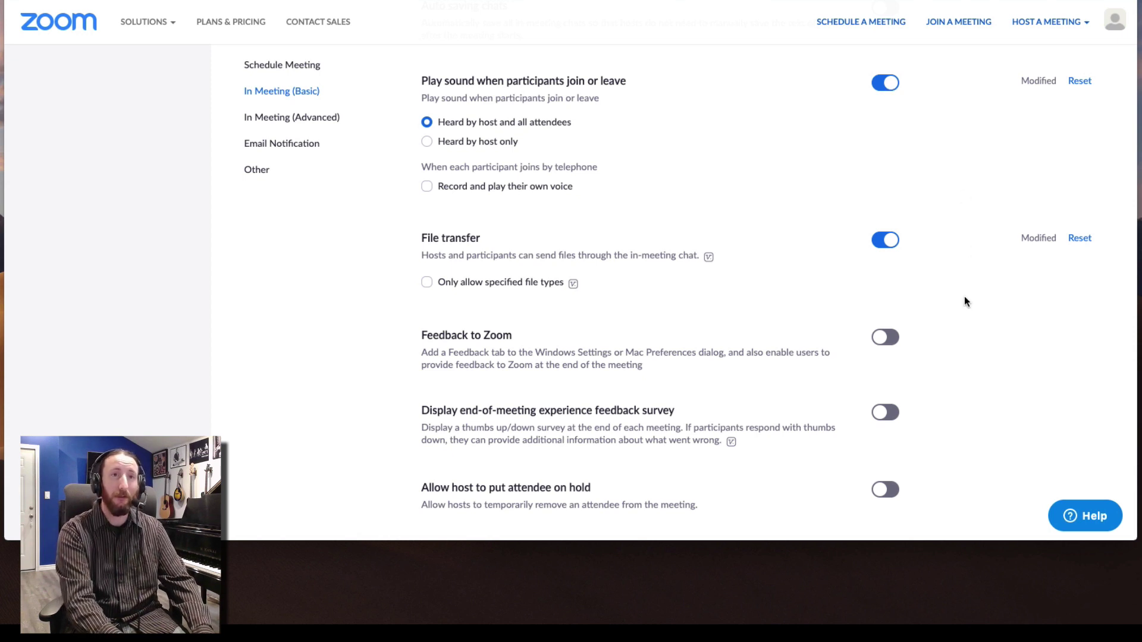
scroll(965, 300, "down", 1)
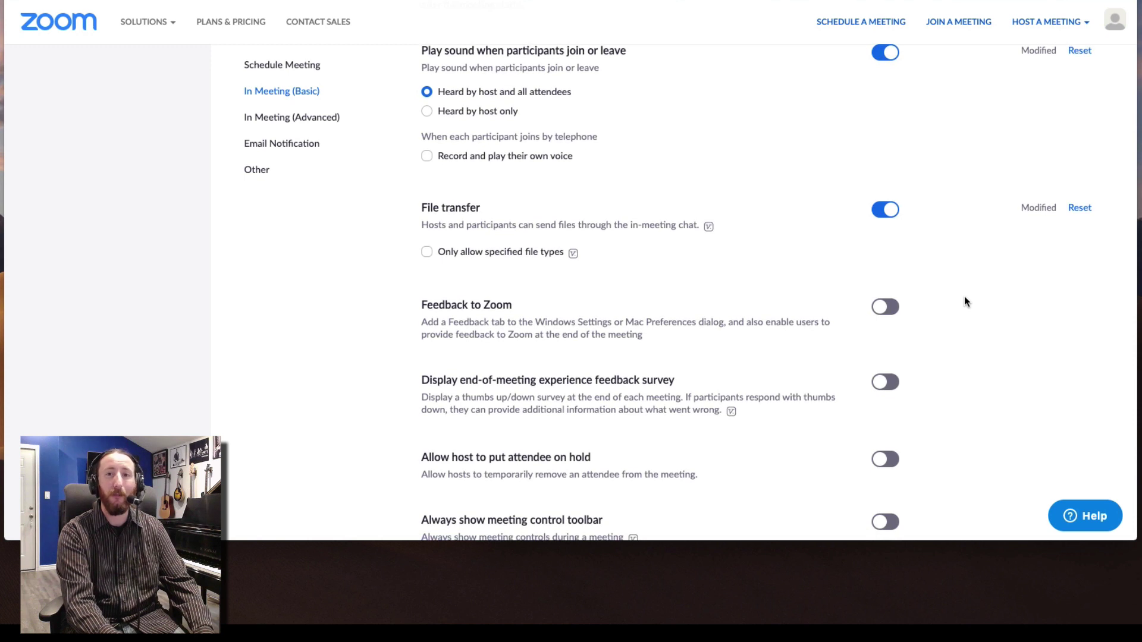
scroll(963, 329, "down", 4)
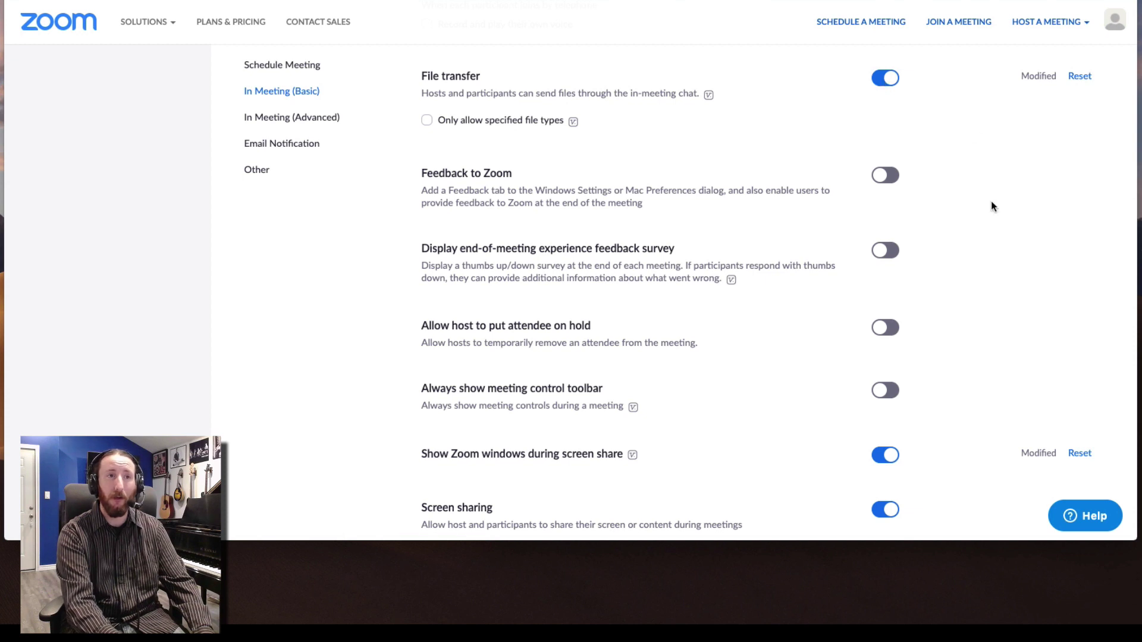
scroll(986, 269, "down", 1)
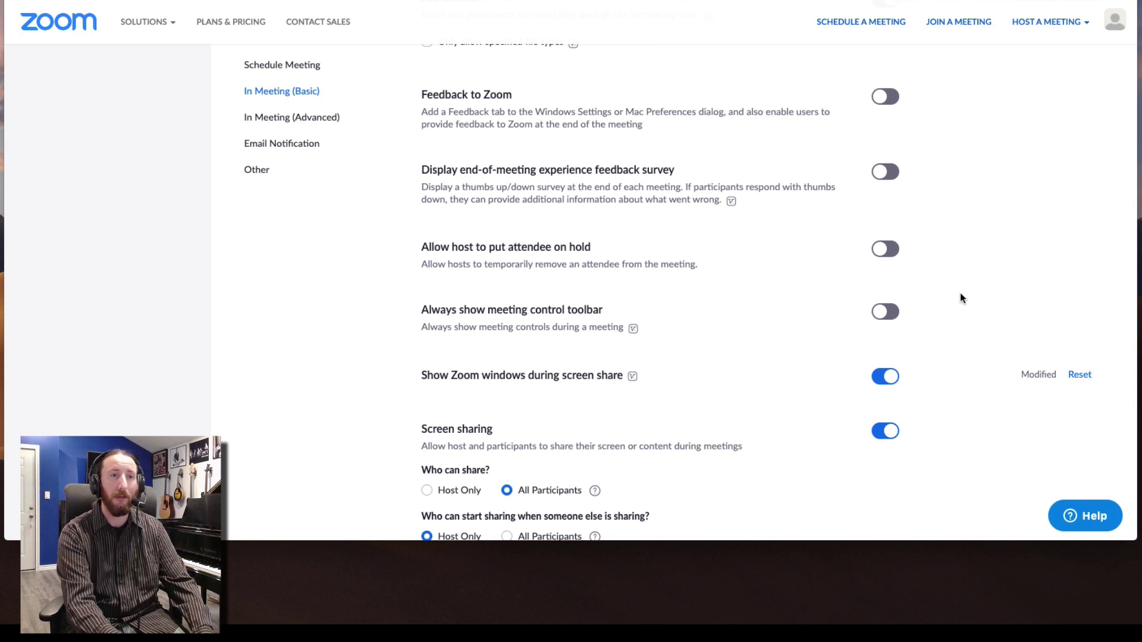
Review the basic in-meeting options for screen sharing, annotation, whiteboard, remote control, nonverbal feedback and rejoining of removed participants.
scroll(964, 309, "down", 4)
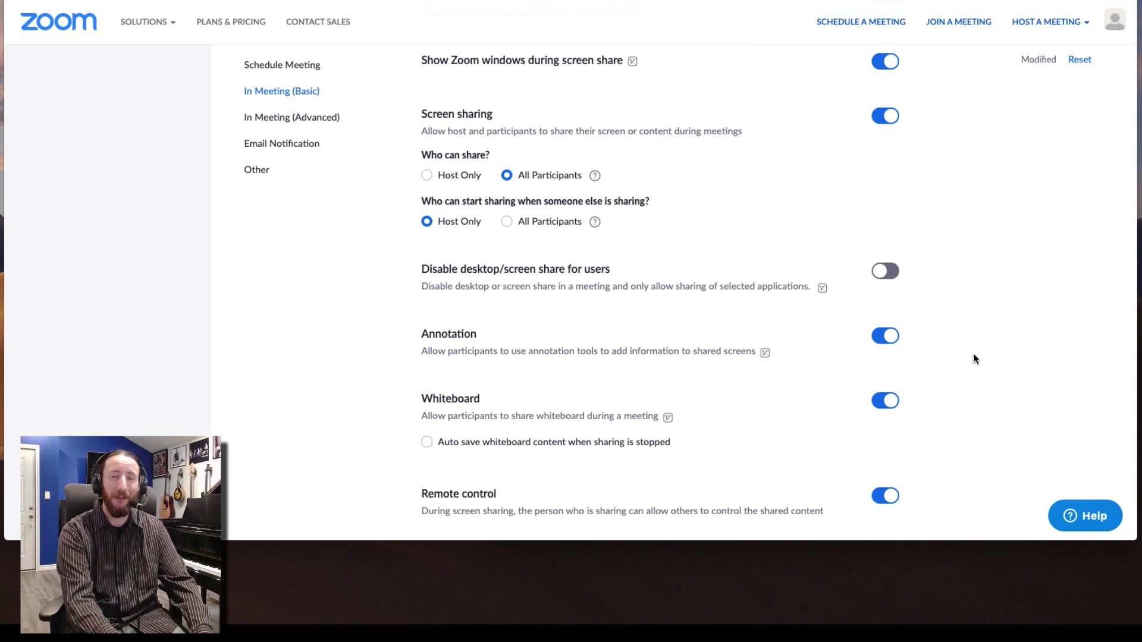
scroll(972, 354, "down", 3)
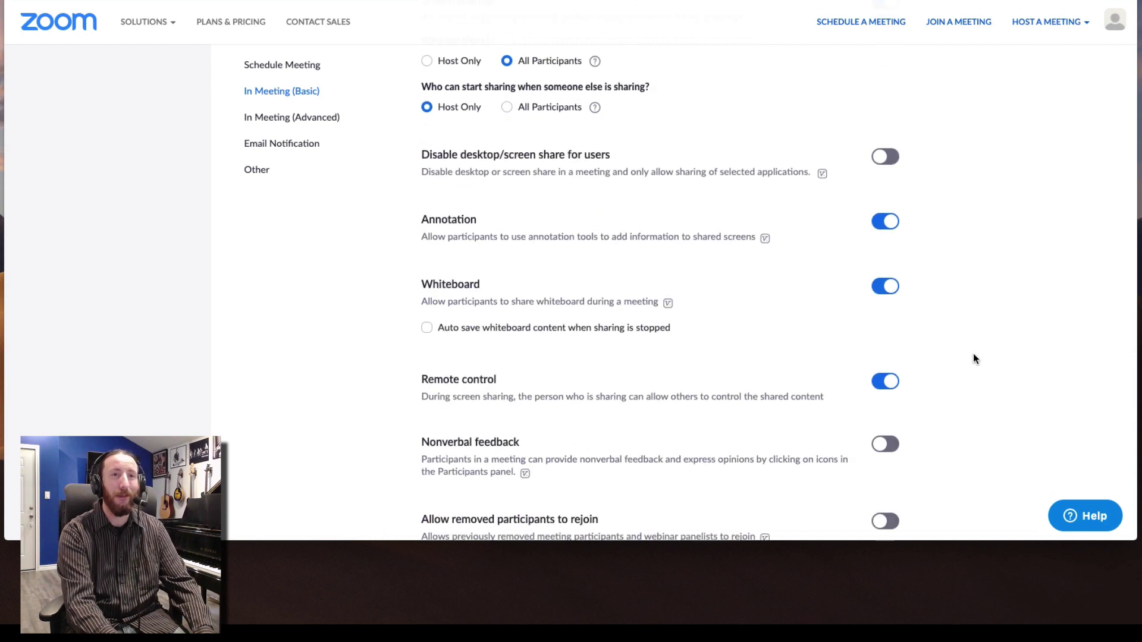
scroll(969, 321, "down", 1)
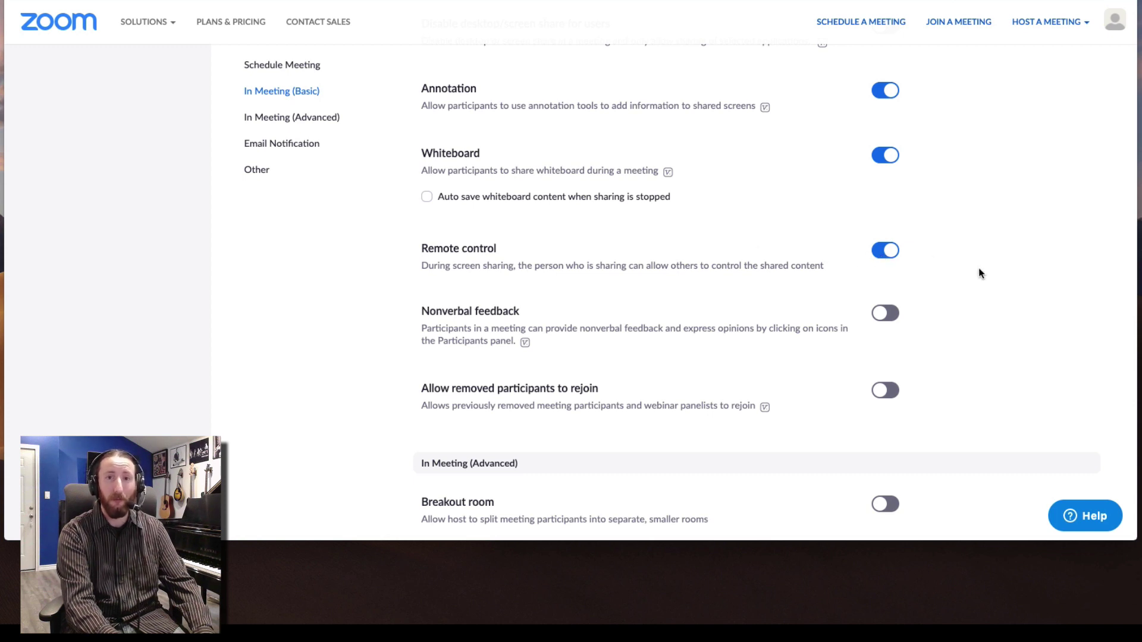
scroll(976, 308, "down", 1)
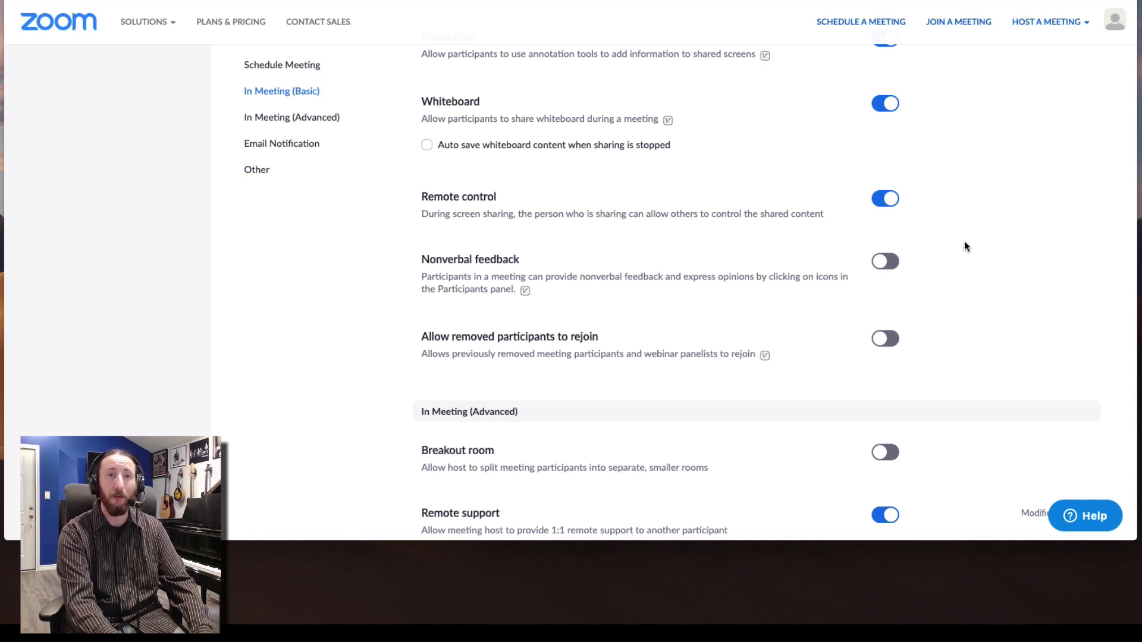
scroll(958, 275, "down", 3)
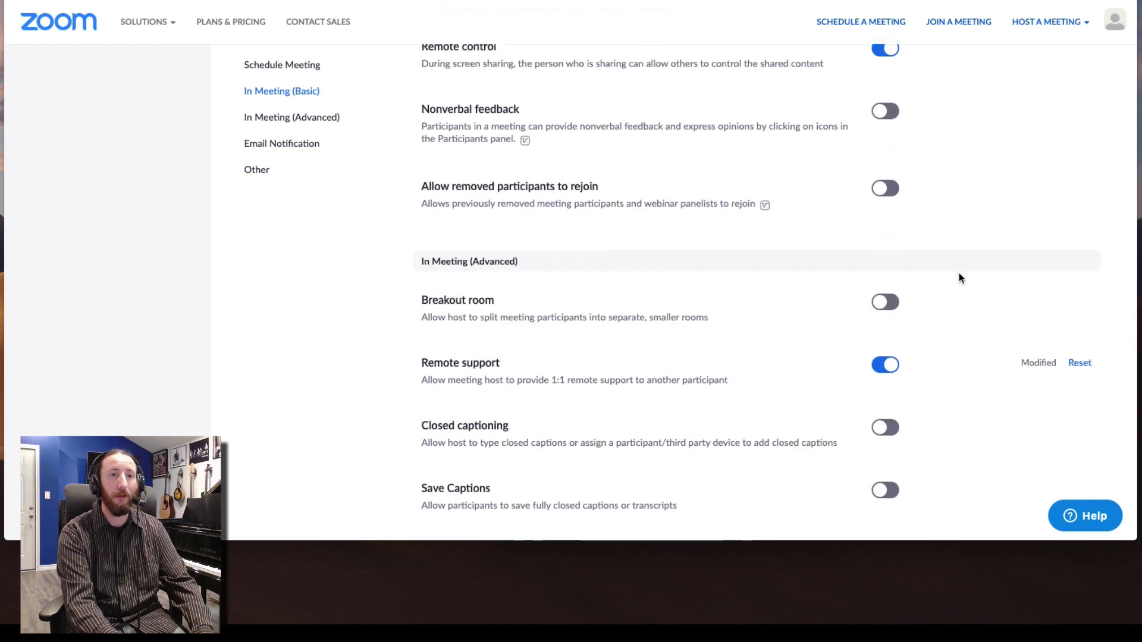
Try to enable Breakout room, and turn off the conflicting Remote support setting to allow it.
scroll(959, 329, "down", 2)
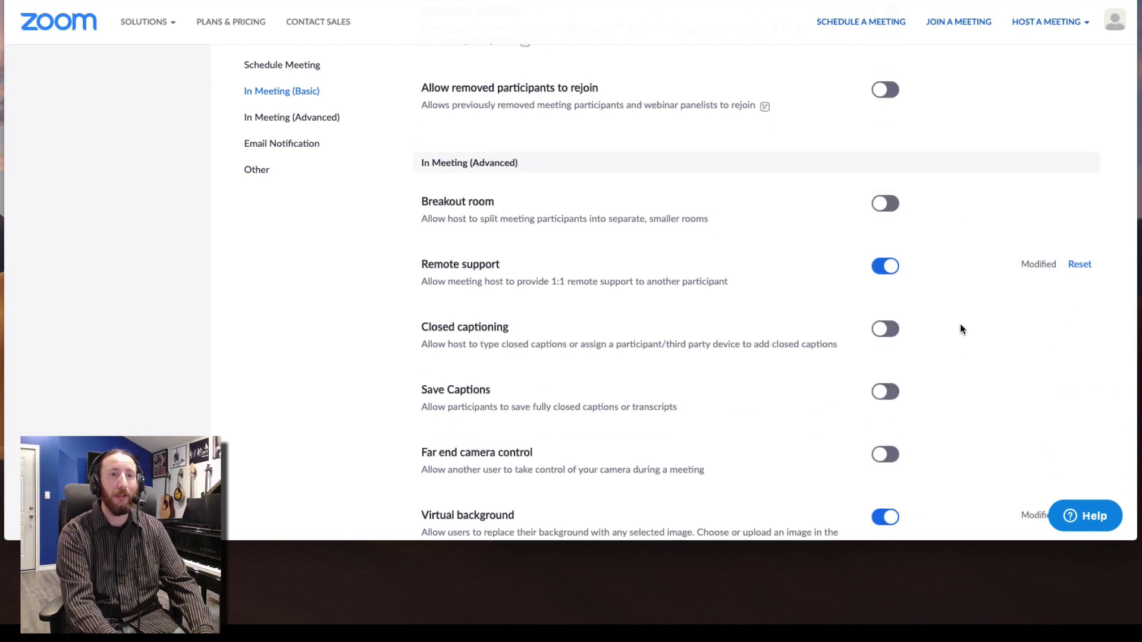
left_click(878, 204)
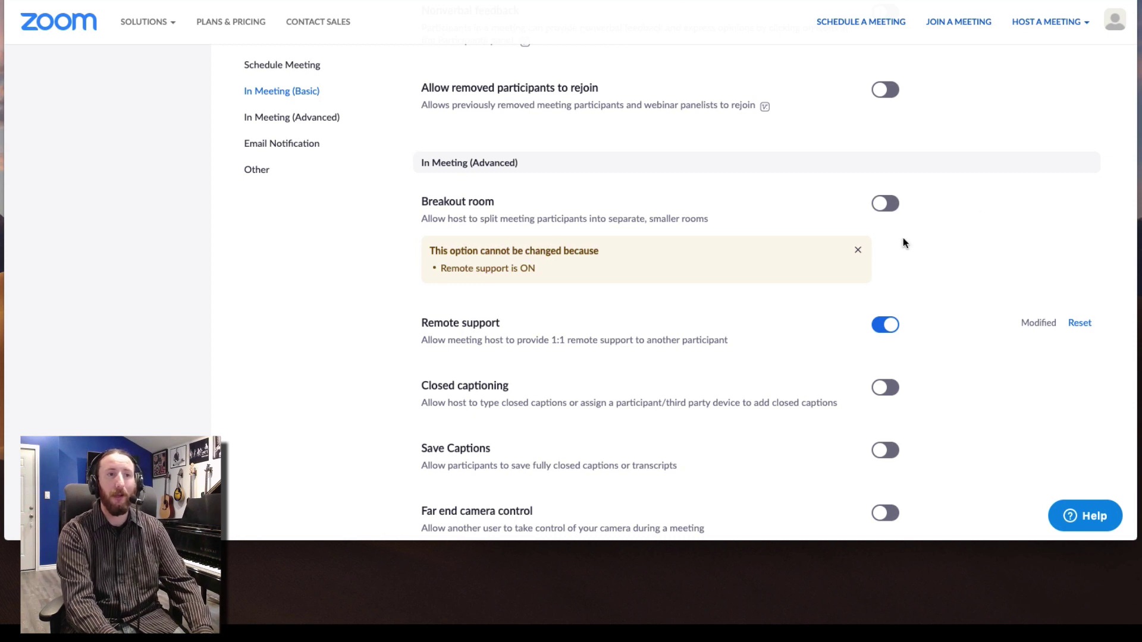
scroll(902, 237, "up", 3)
scroll(929, 161, "up", 1)
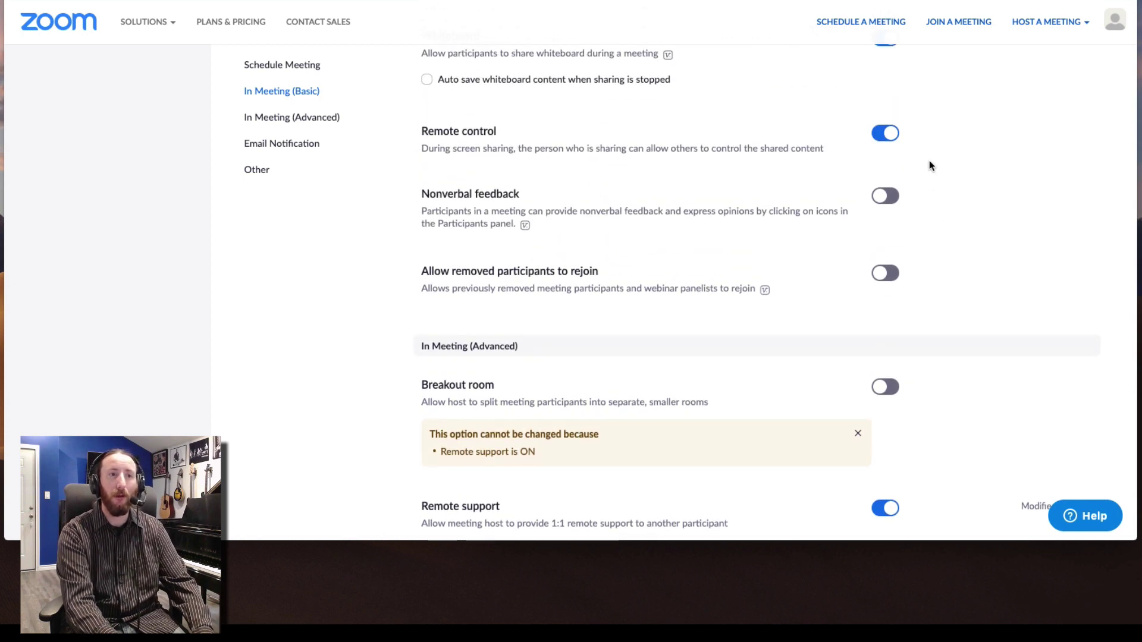
scroll(930, 166, "down", 2)
scroll(948, 258, "down", 1)
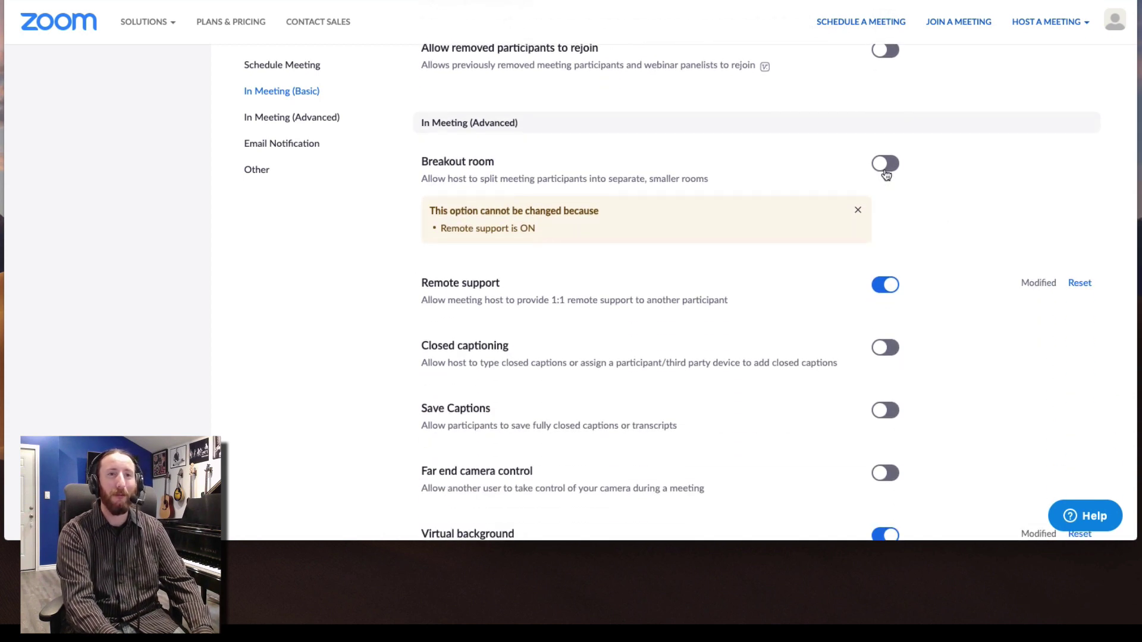
left_click(886, 287)
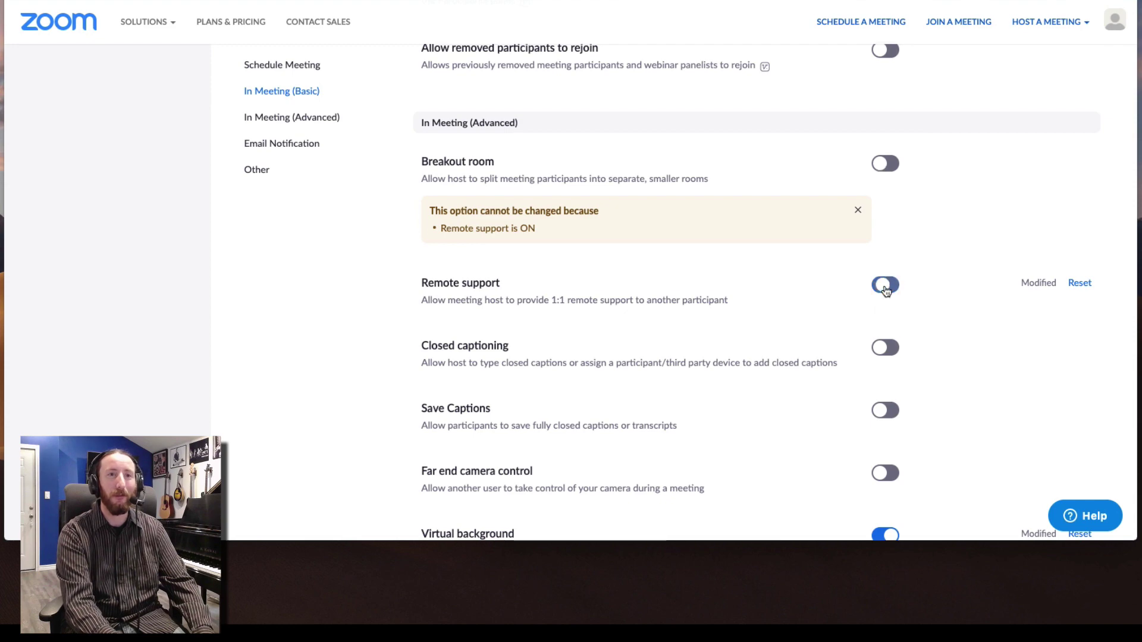
left_click(668, 204)
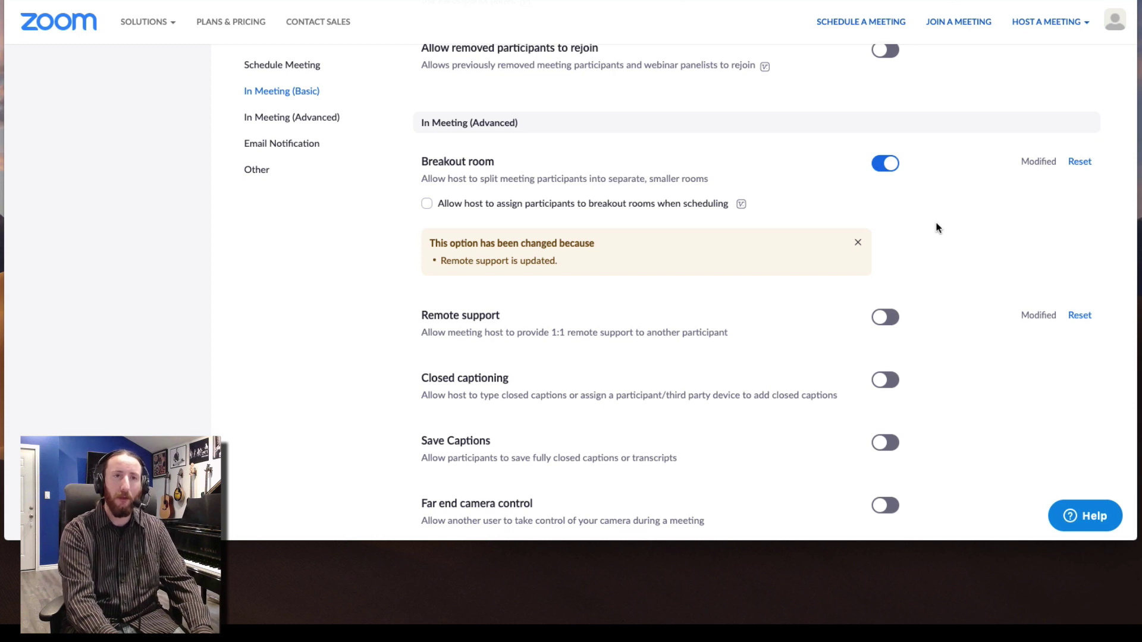
scroll(932, 260, "up", 1)
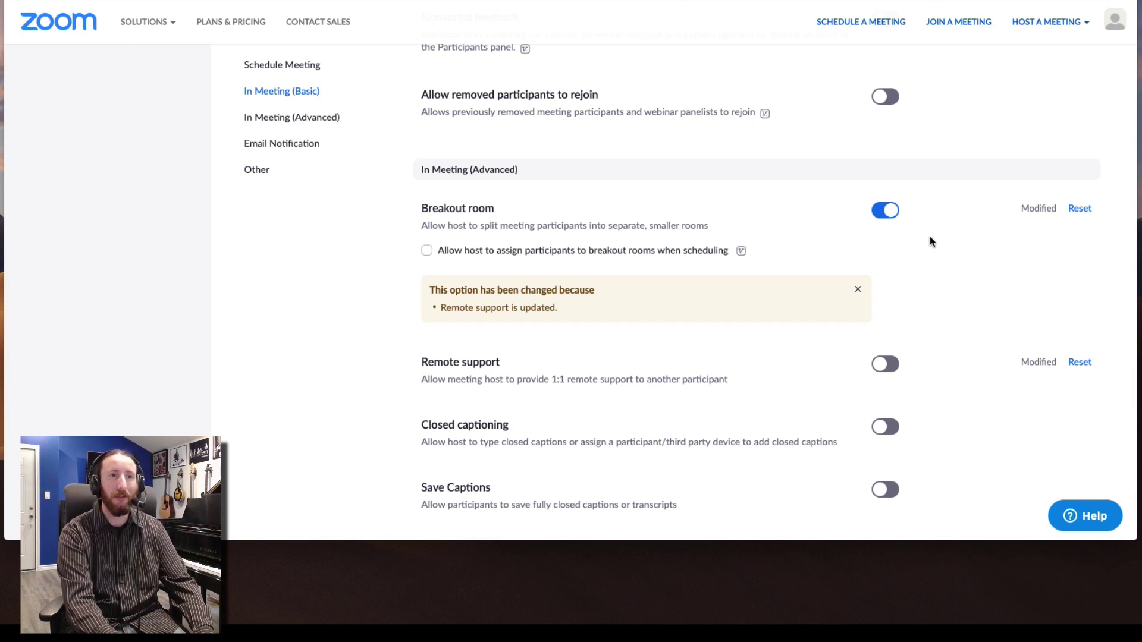
Turn Breakout room off again and switch Remote support back on, accepting the effect on dependent settings.
left_click(893, 211)
scroll(941, 294, "down", 2)
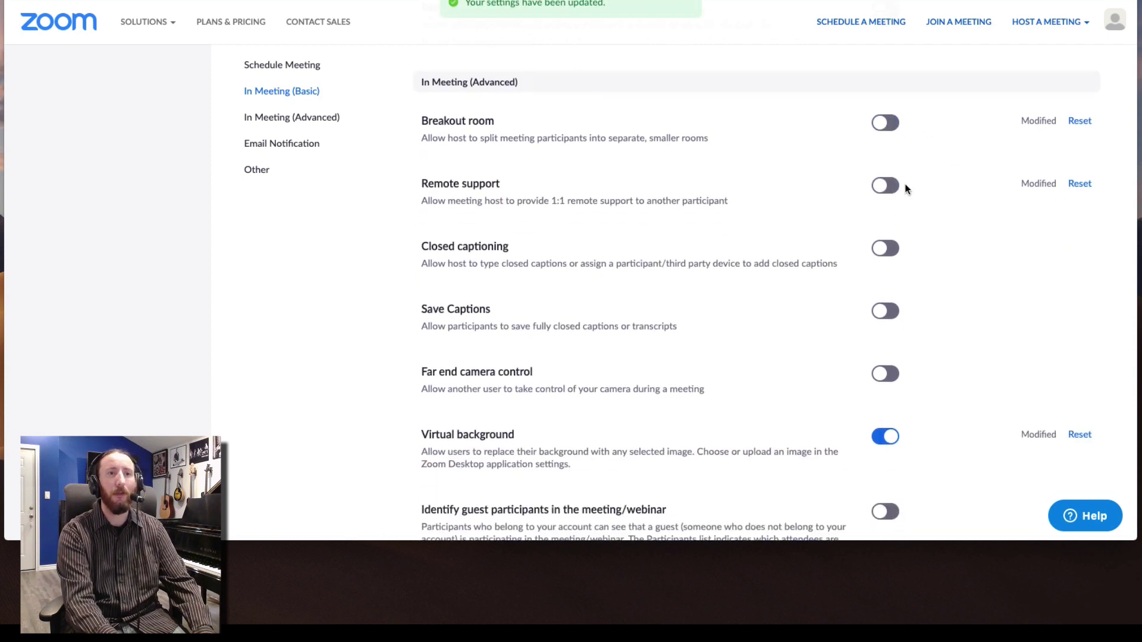
scroll(936, 258, "down", 1)
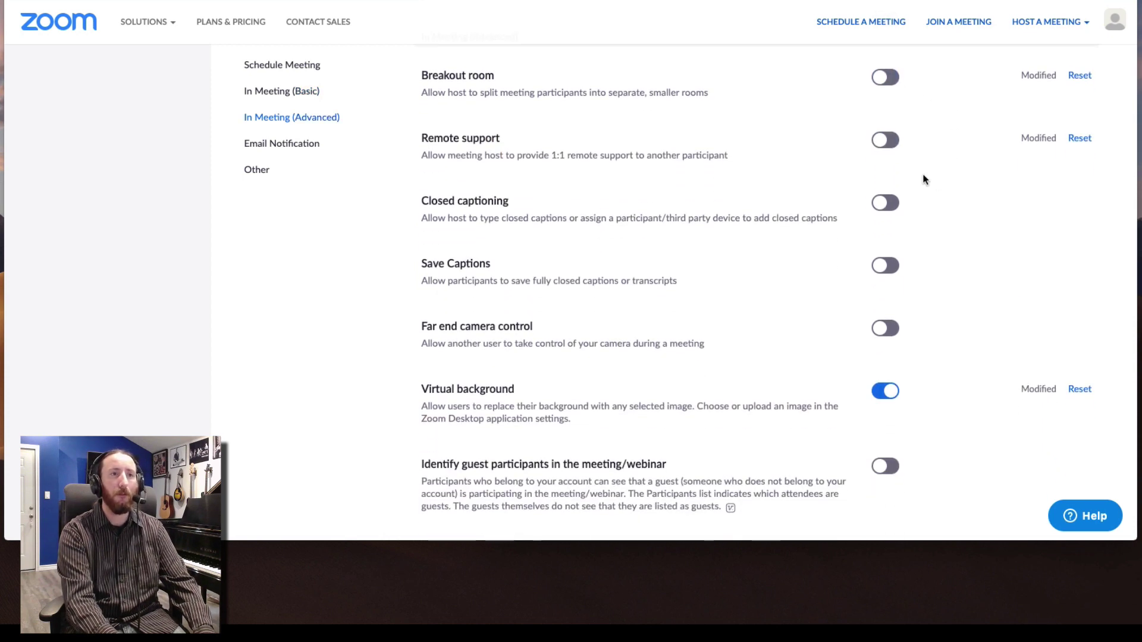
left_click(886, 143)
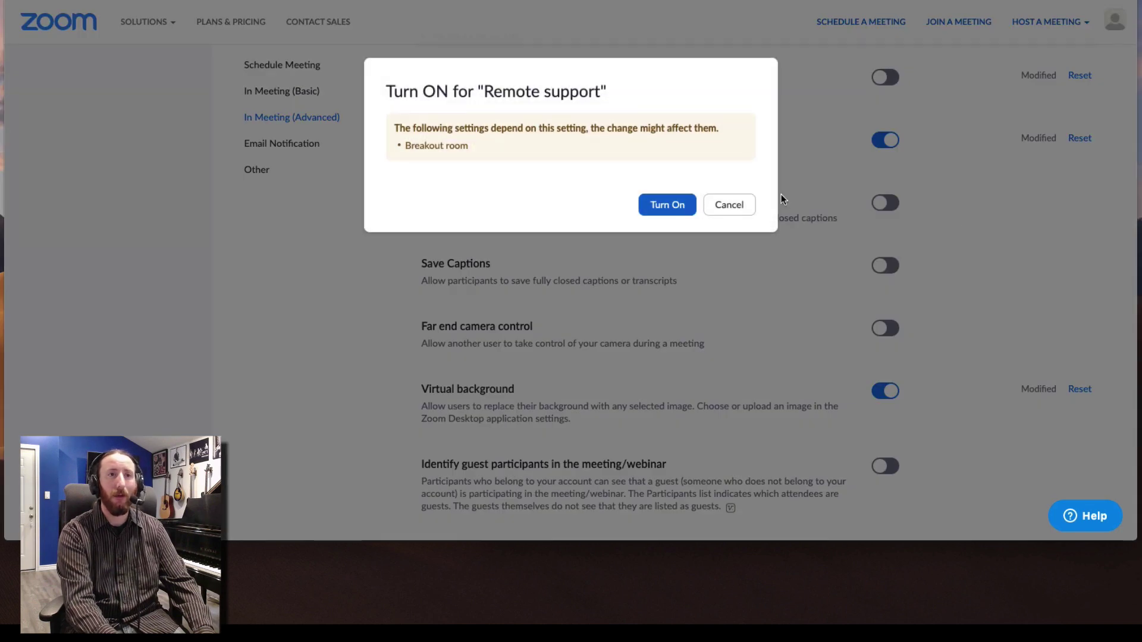
left_click(673, 206)
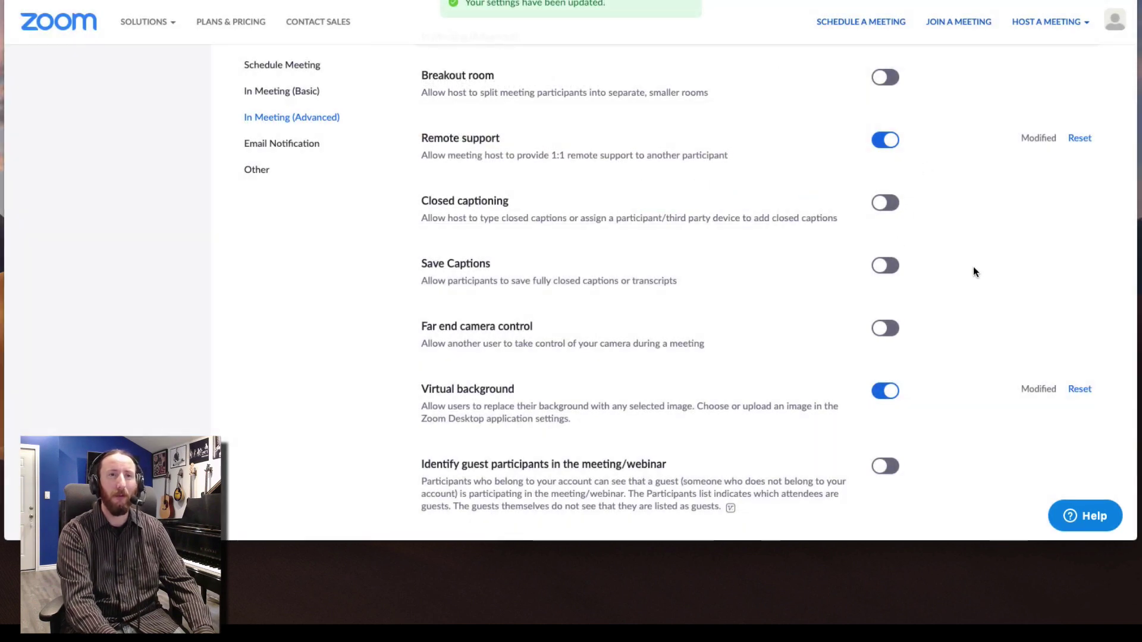
Examine the In Meeting (Advanced) settings, from closed captioning, far end camera control and virtual background to stereo audio and original sound.
scroll(973, 267, "down", 1)
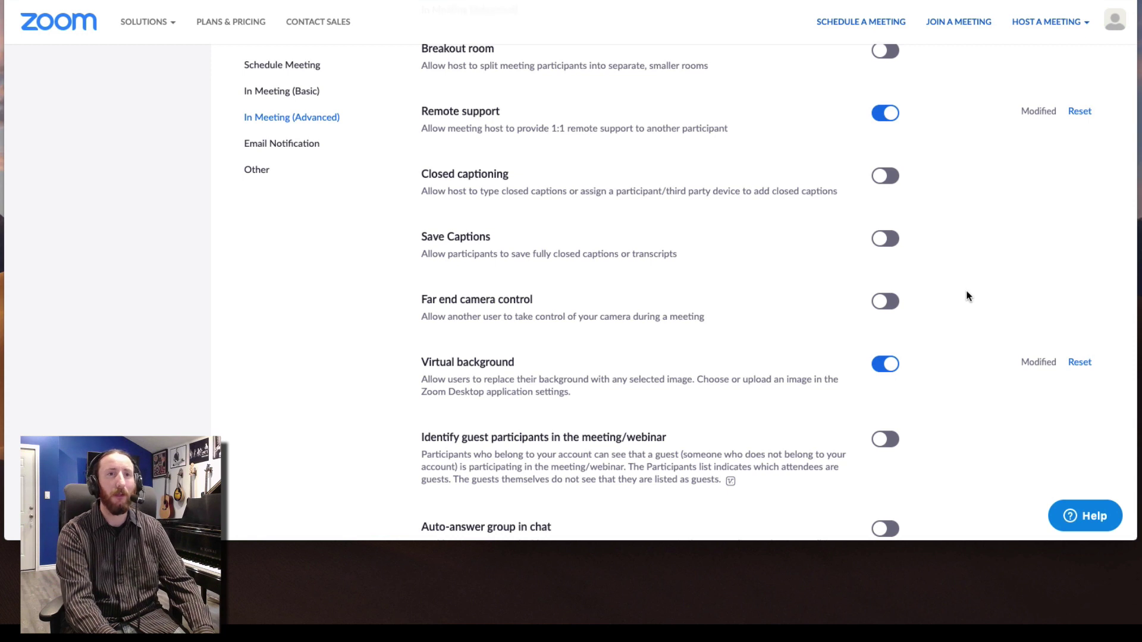
scroll(960, 340, "down", 1)
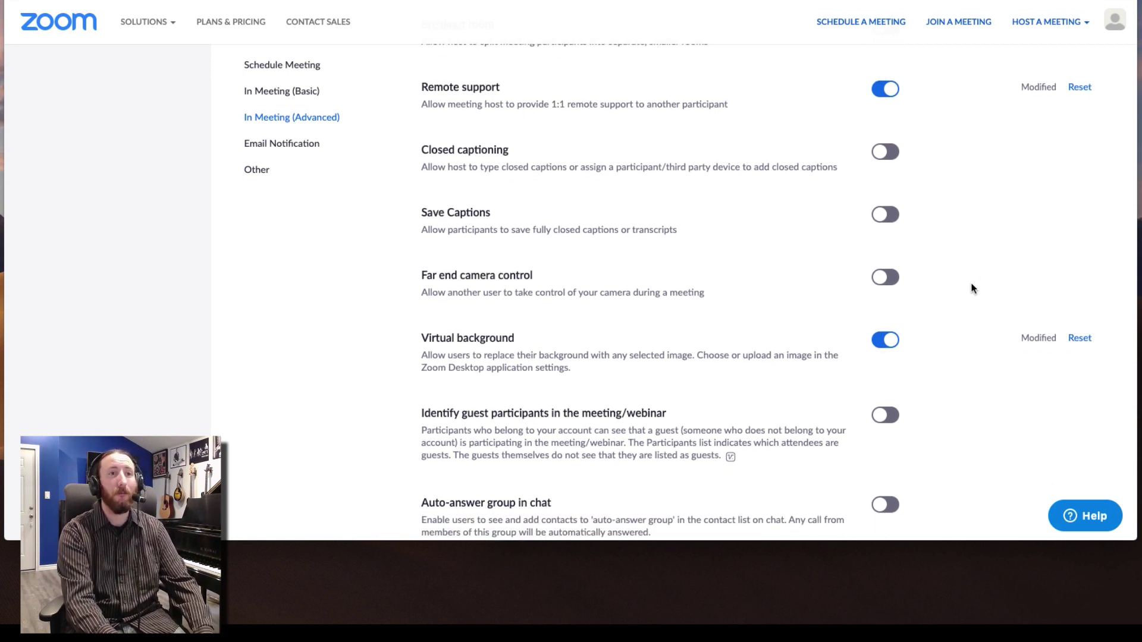
scroll(973, 289, "down", 1)
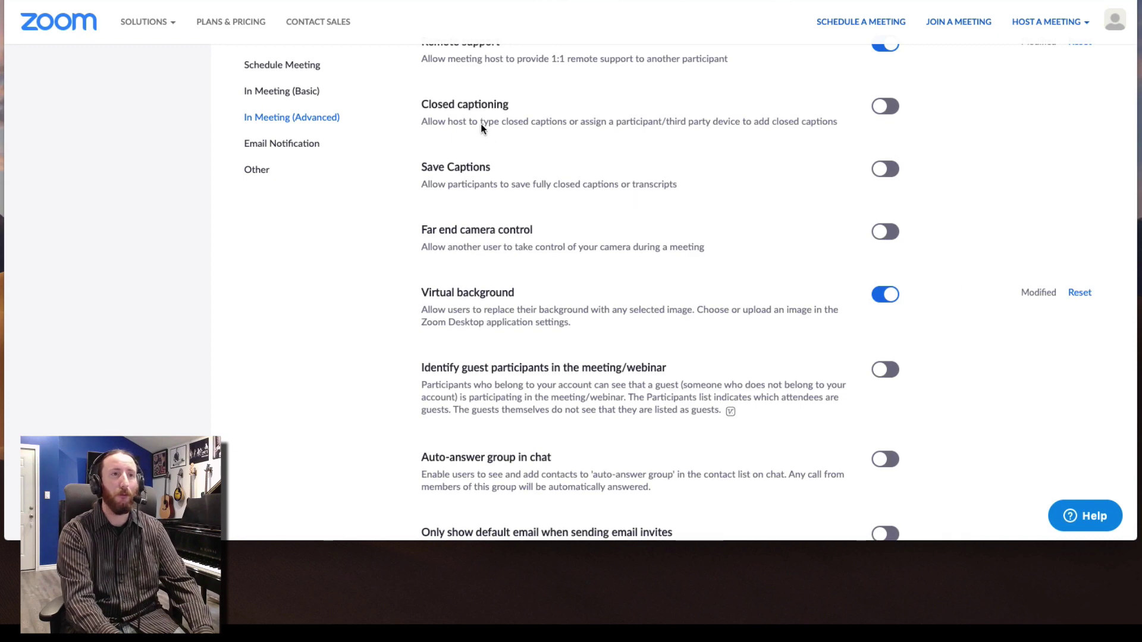
scroll(947, 406, "down", 2)
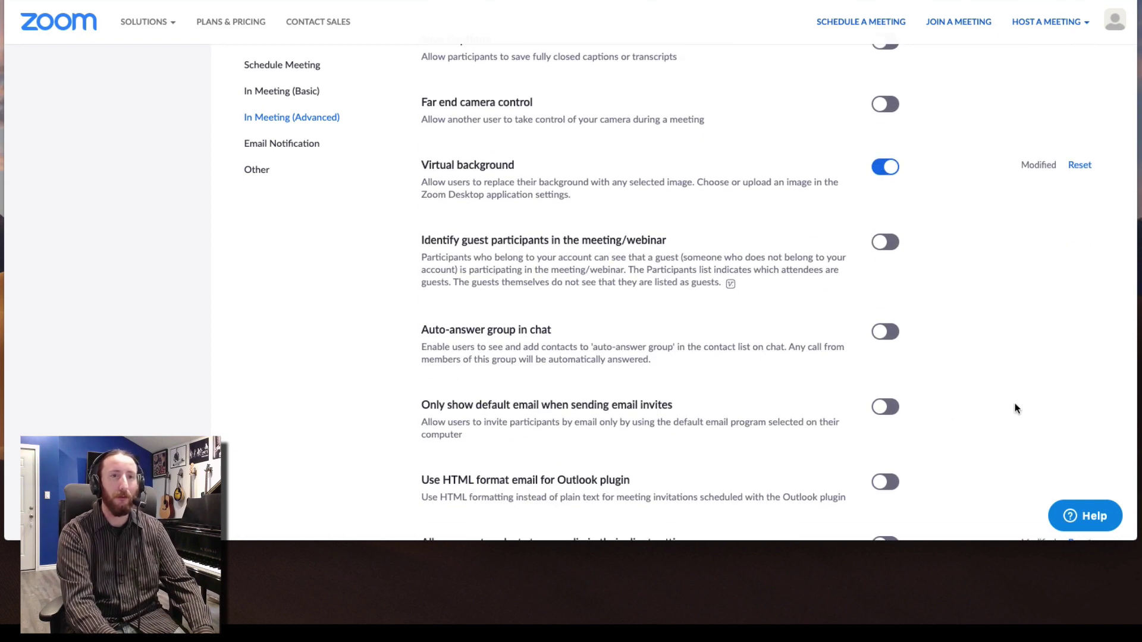
scroll(1014, 403, "down", 3)
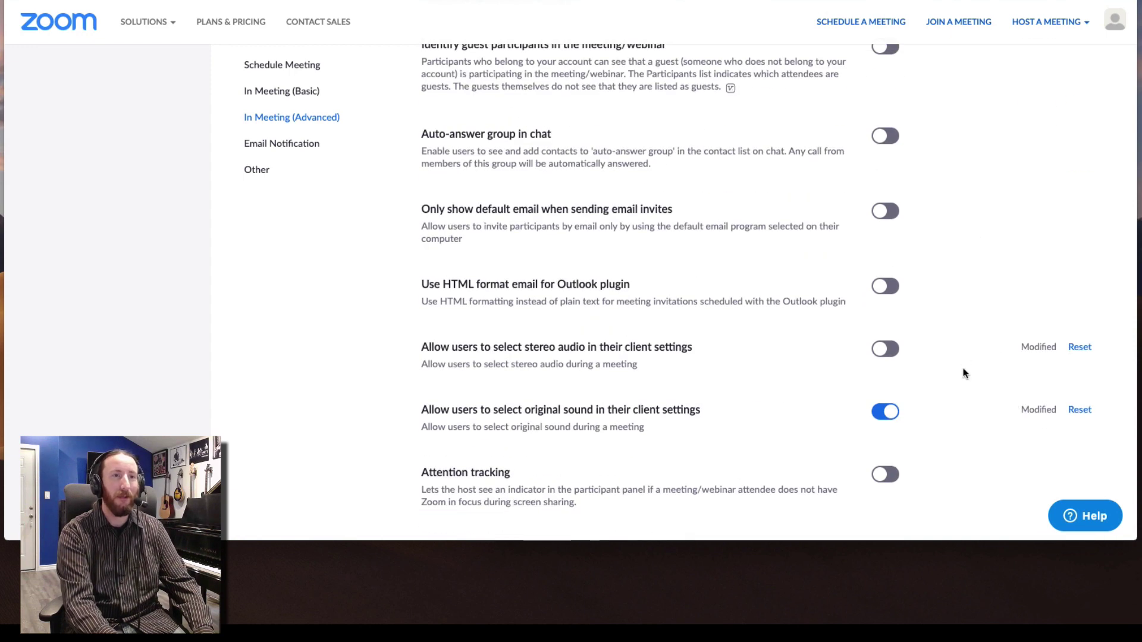
Review the attention tracking, waiting room and browser join link options, and continue to the Email Notification settings.
scroll(963, 373, "down", 4)
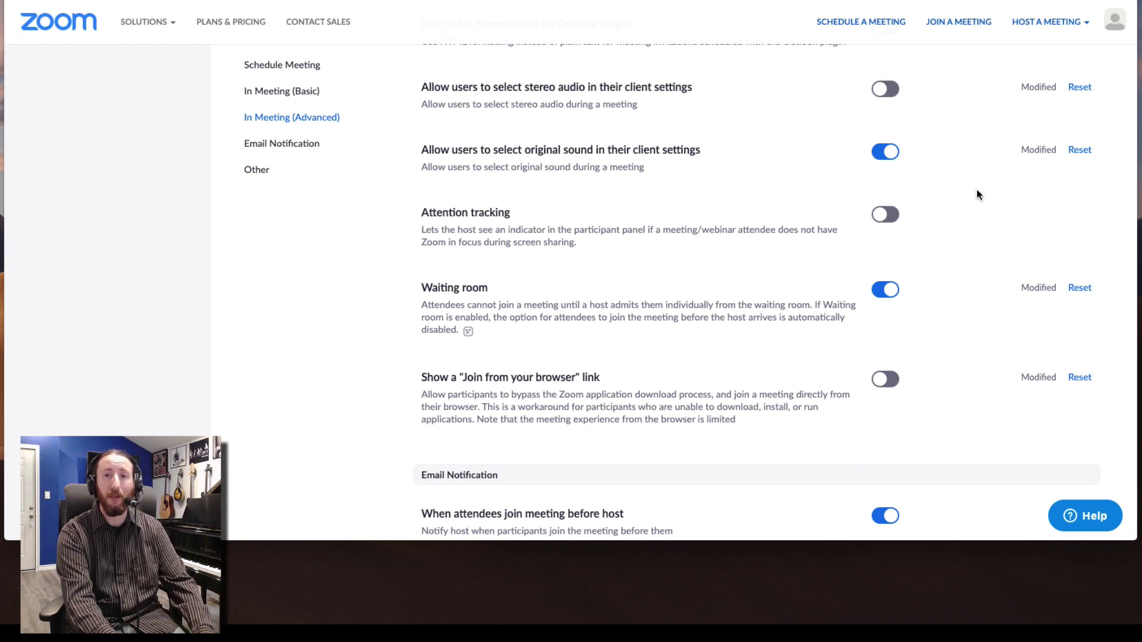
scroll(932, 269, "down", 1)
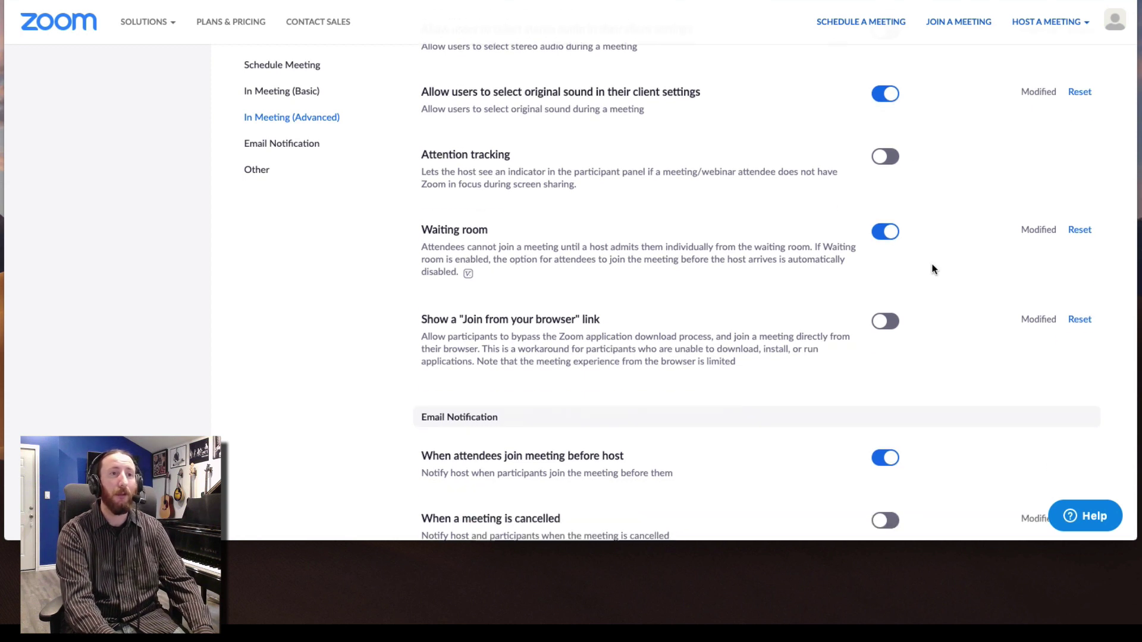
scroll(949, 309, "down", 2)
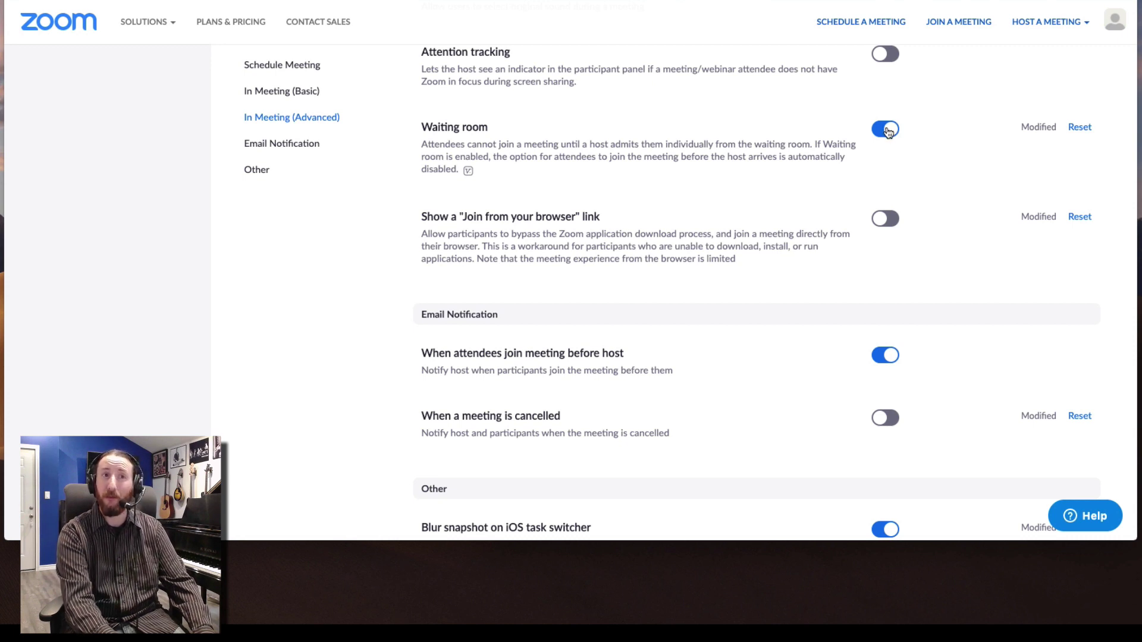
scroll(972, 198, "down", 1)
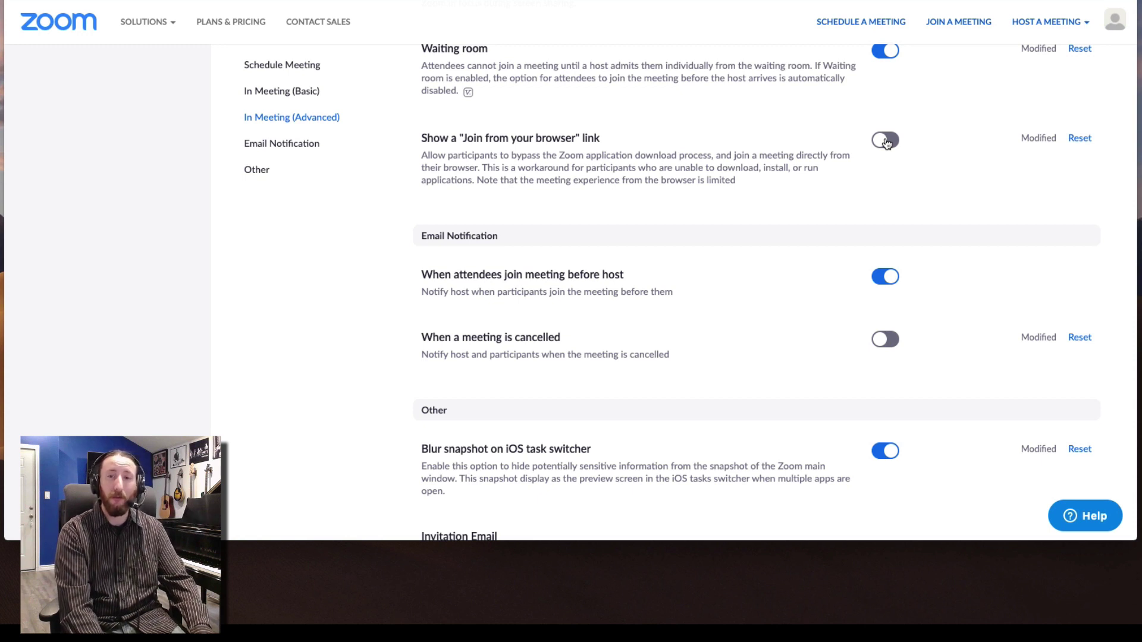
scroll(934, 223, "down", 3)
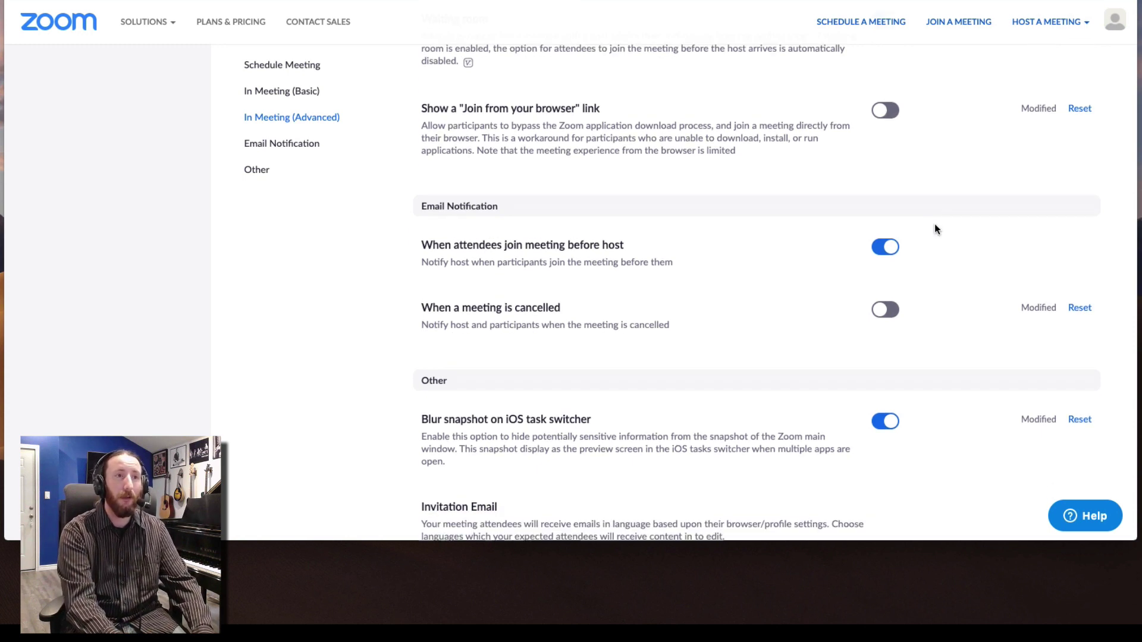
scroll(940, 214, "down", 1)
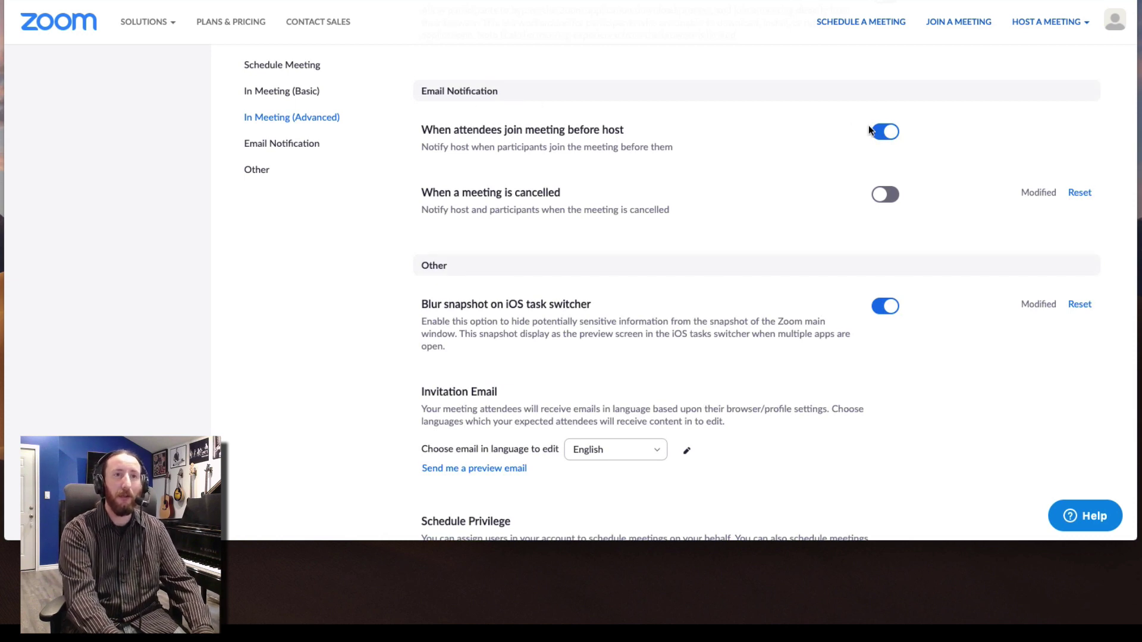
Review the Email Notification settings and the Other settings, from iOS snapshot blurring and invitation email to schedule privilege and integration authentication.
scroll(983, 154, "down", 1)
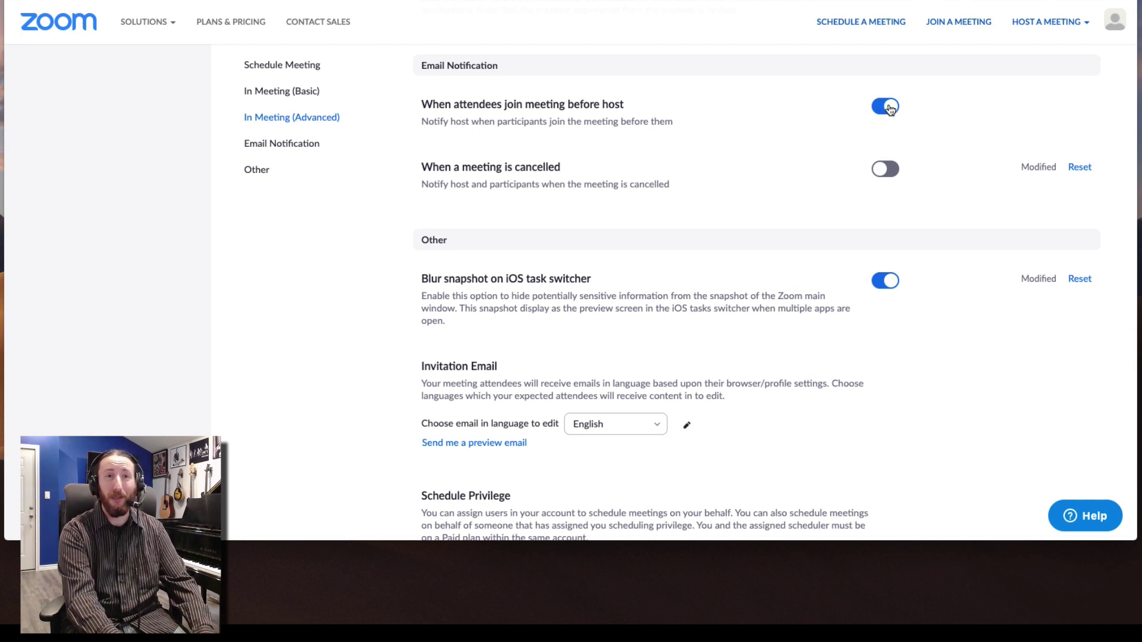
scroll(955, 145, "down", 4)
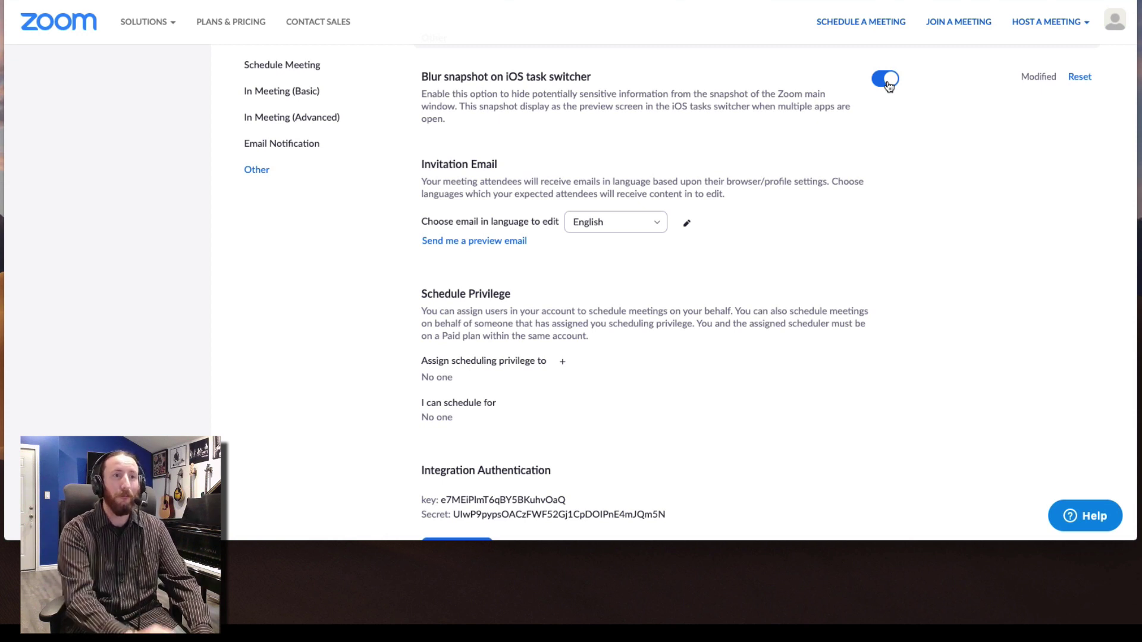
scroll(920, 238, "down", 3)
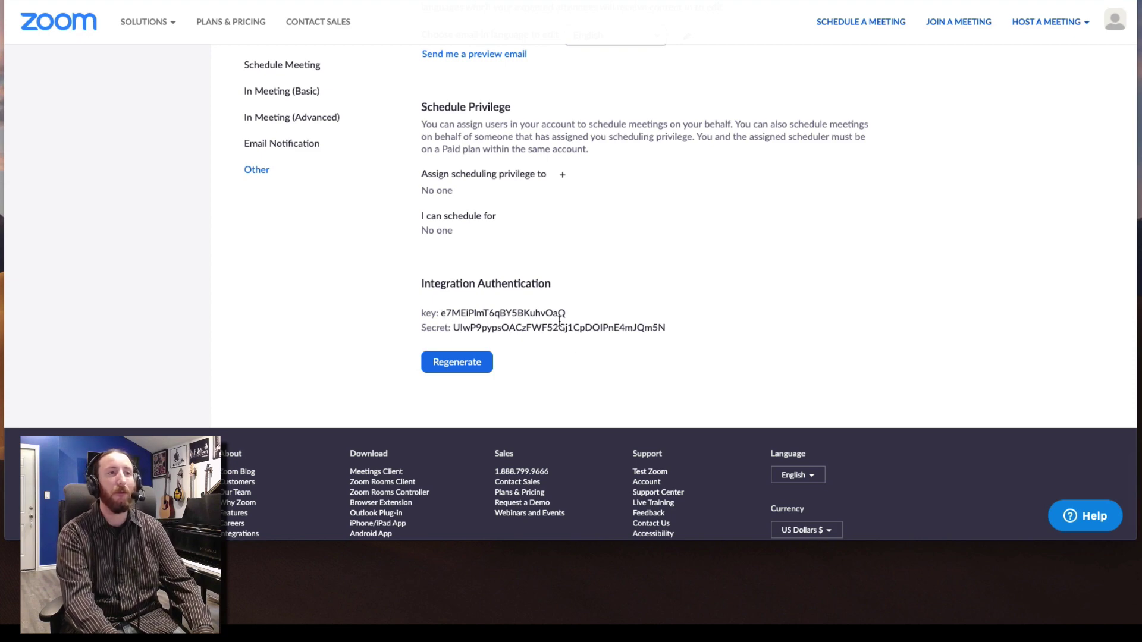
Review the Recording settings for local recording, automatic recording, disclaimer and audio notifications, and open the Telephone settings.
scroll(827, 274, "up", 20)
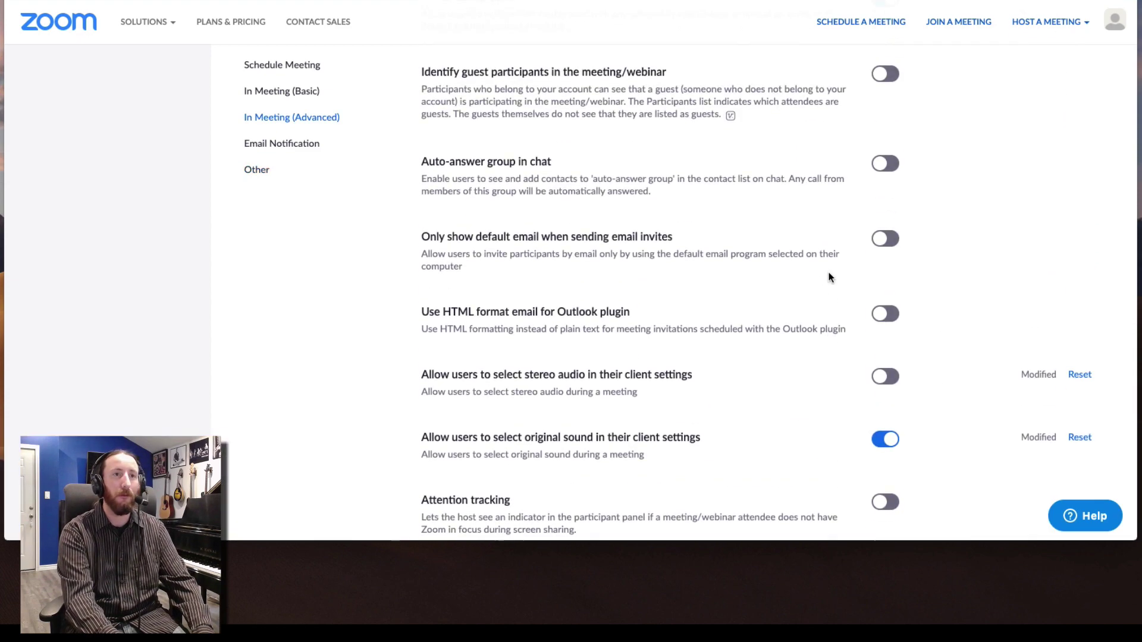
left_click(354, 141)
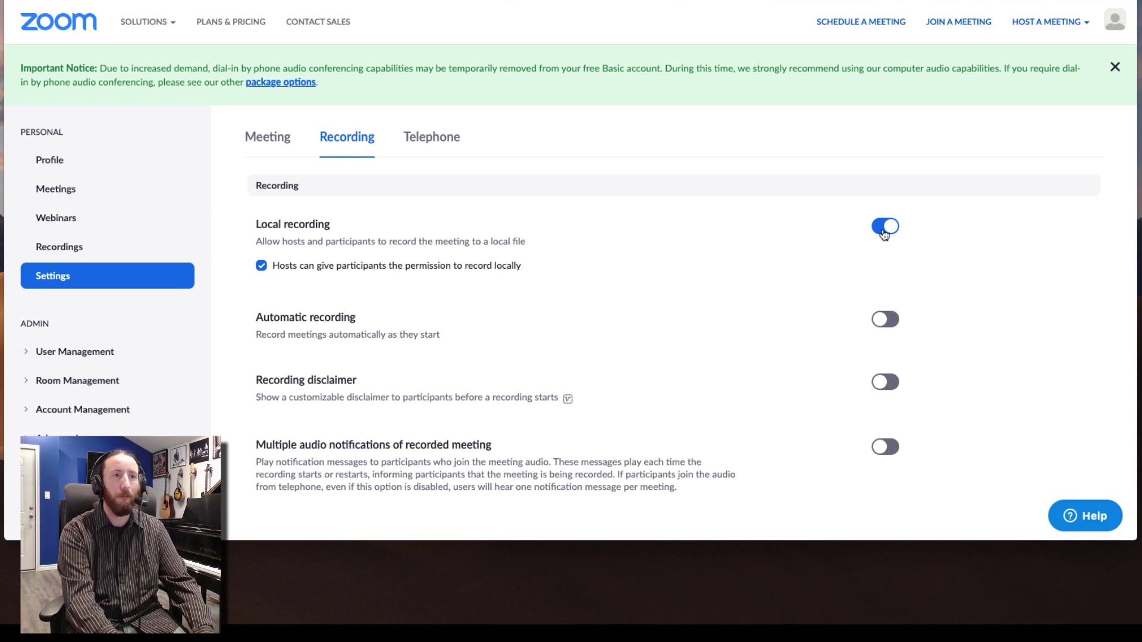
scroll(951, 300, "down", 1)
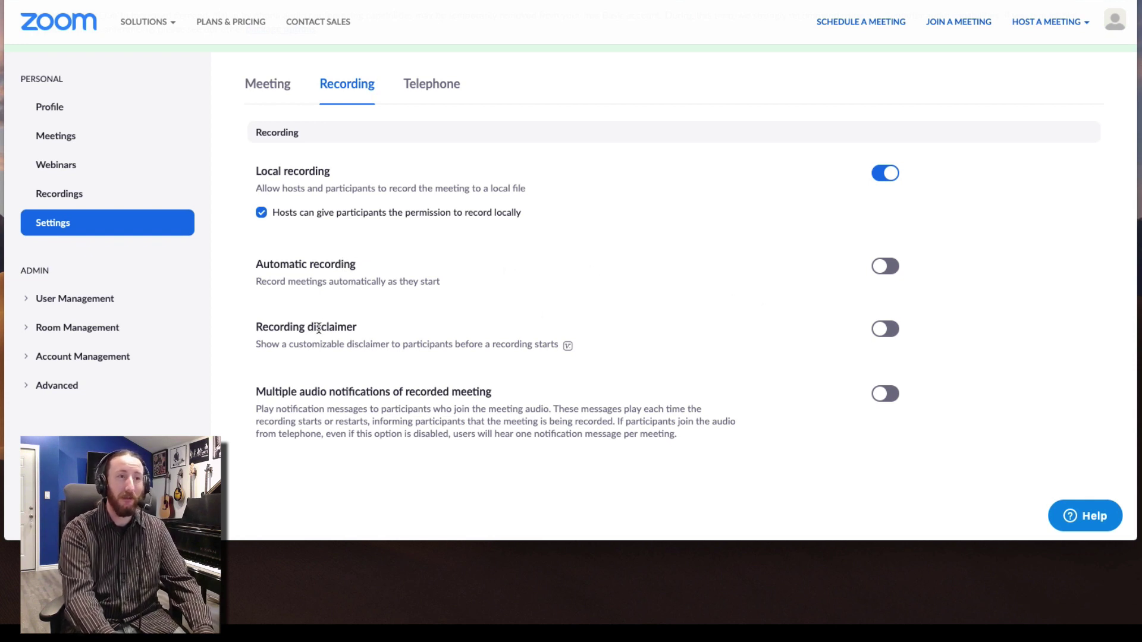
left_click(441, 85)
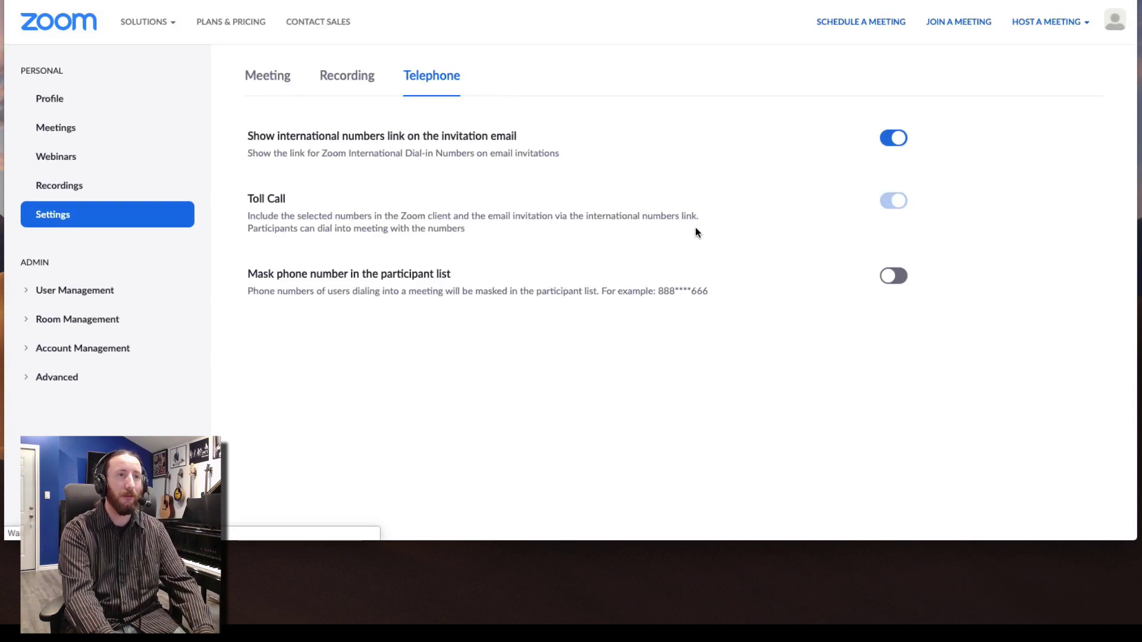